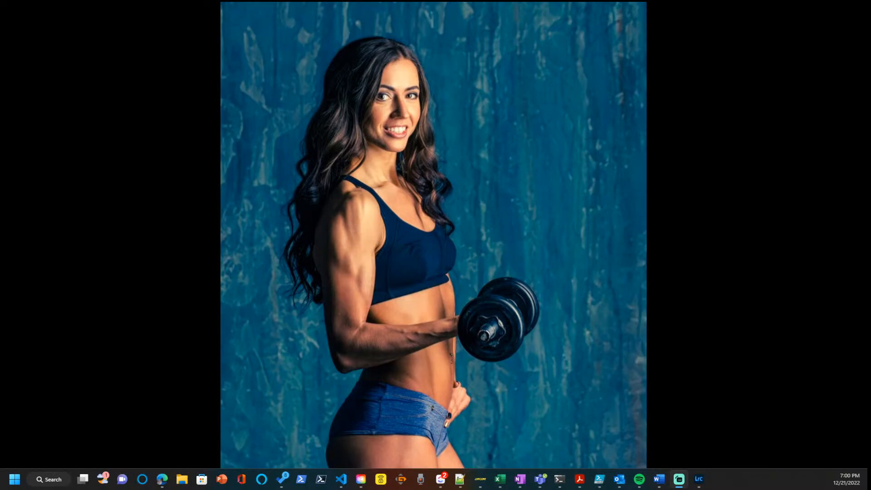
Switch to Lightroom Classic and compare 2013_11_24_IMG_0640.CR2 with its edited TIFF version.
key("alt+Tab")
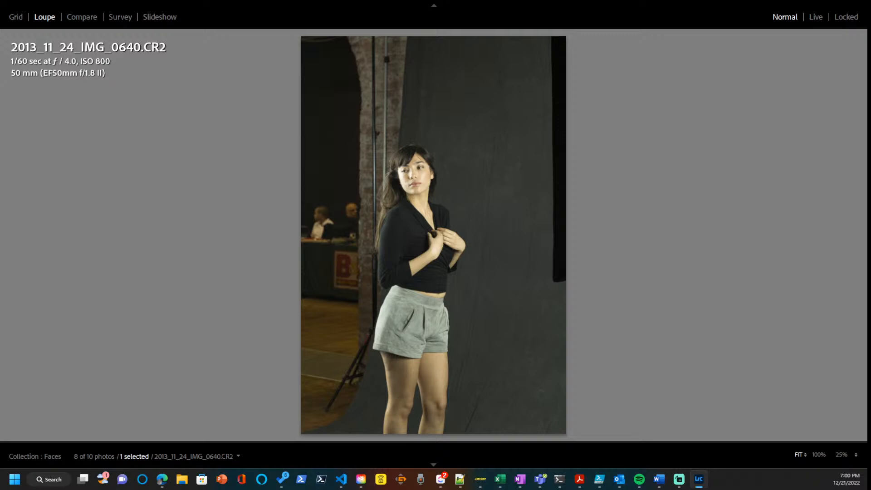
key("Right")
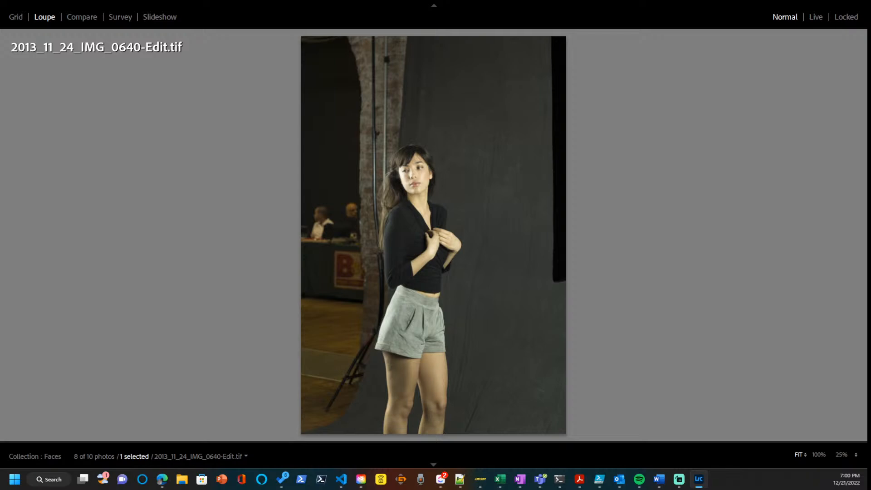
key("Left")
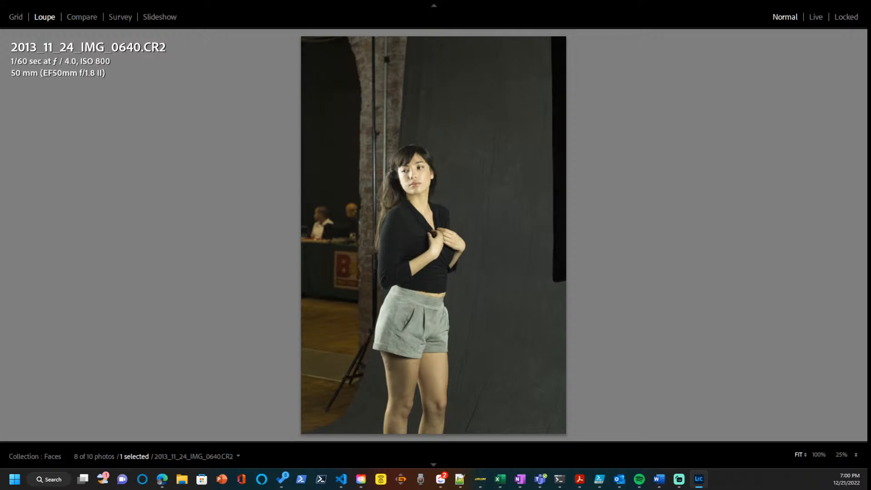
key("Right")
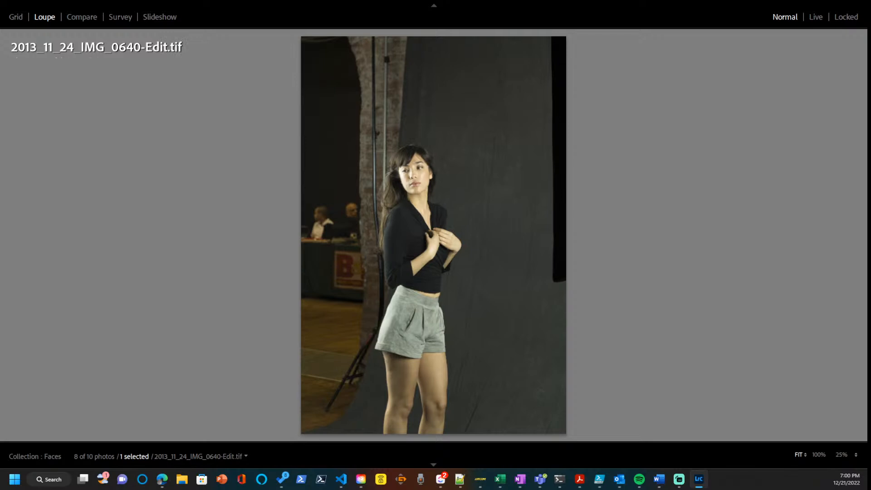
key("Left")
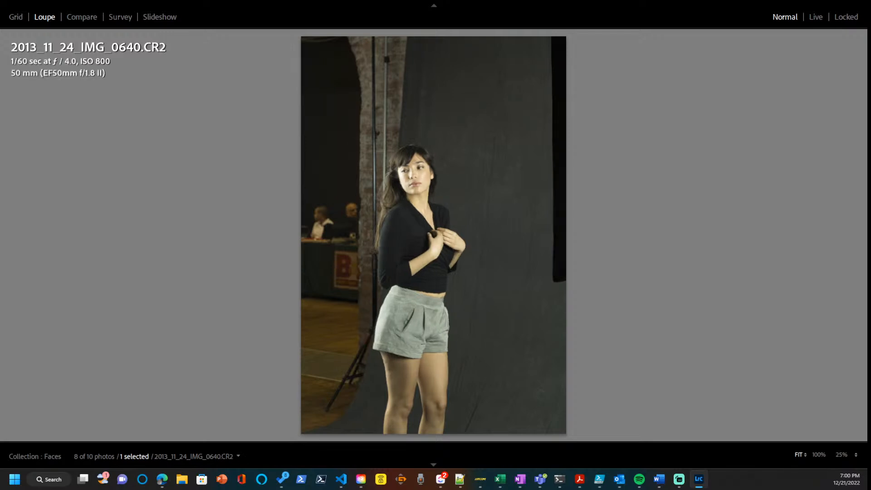
key("Right")
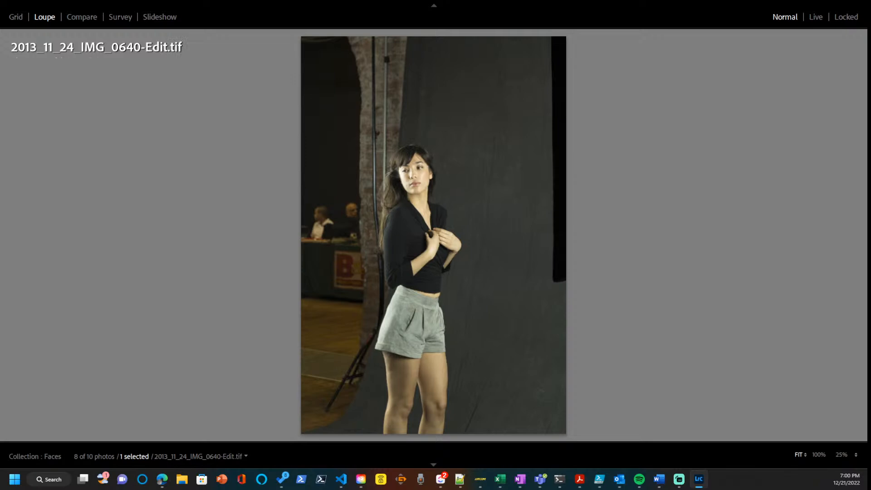
key("Left")
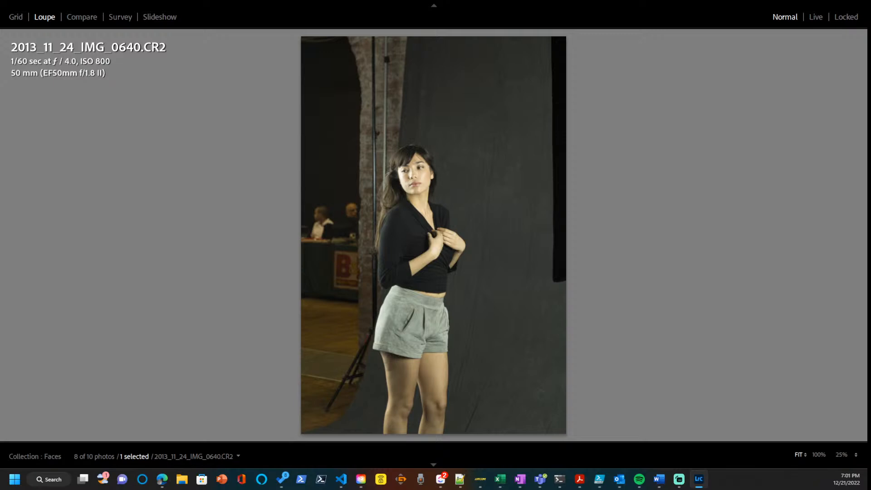
Compare the original 2013_11_24_IMG_1336.CR2 with its edited TIFF version.
key("Right")
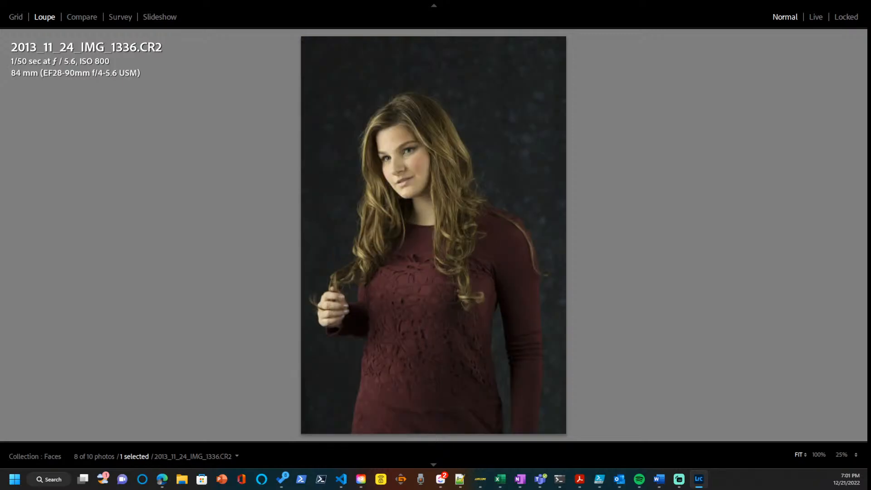
key("Right")
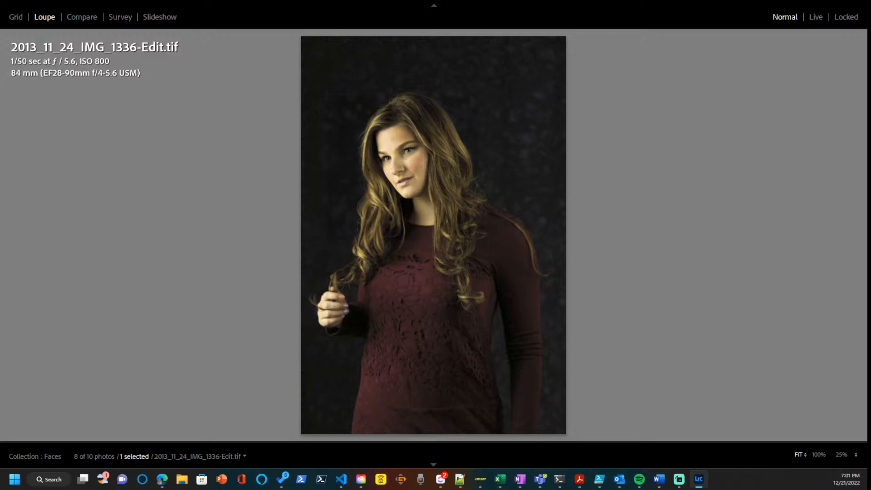
key("Left")
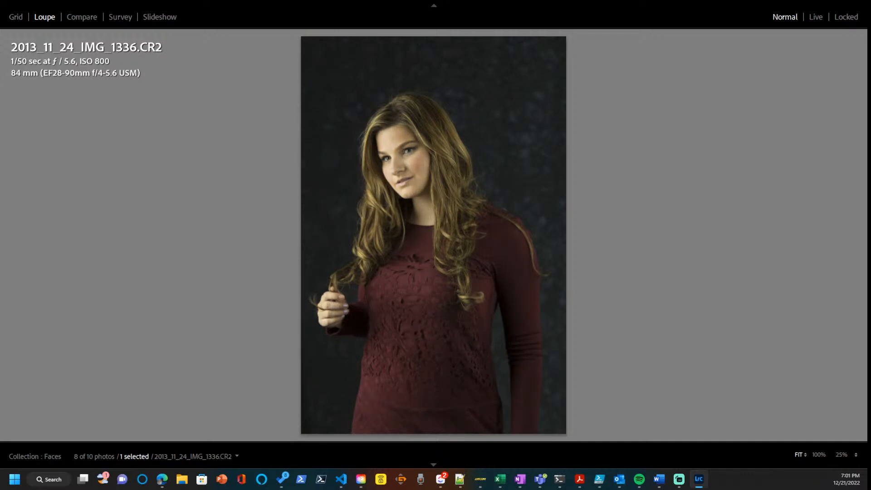
key("Right")
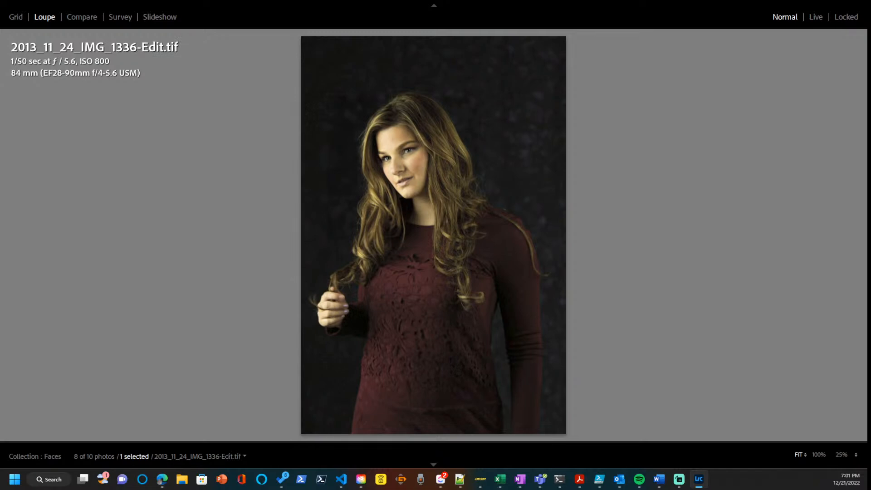
key("Left")
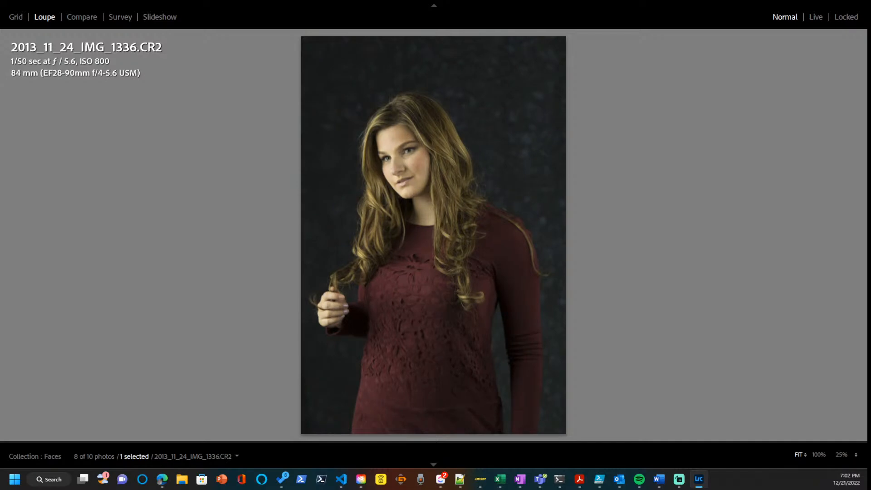
key("Left")
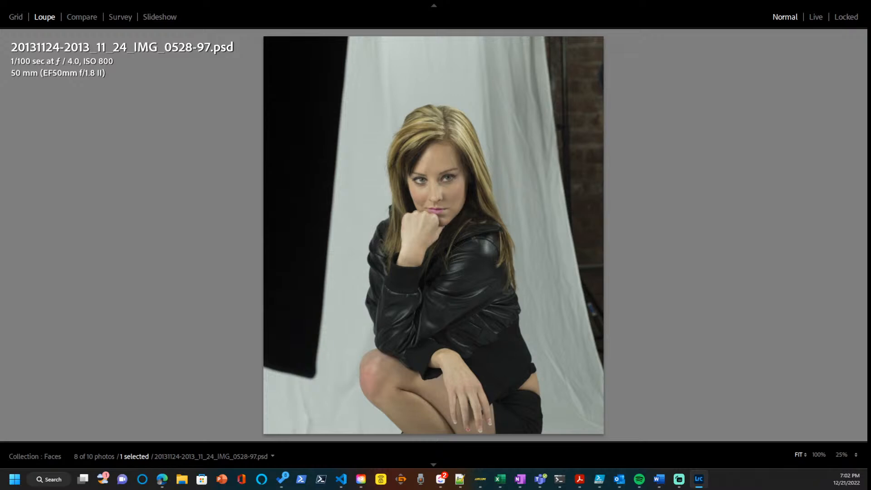
key("Right")
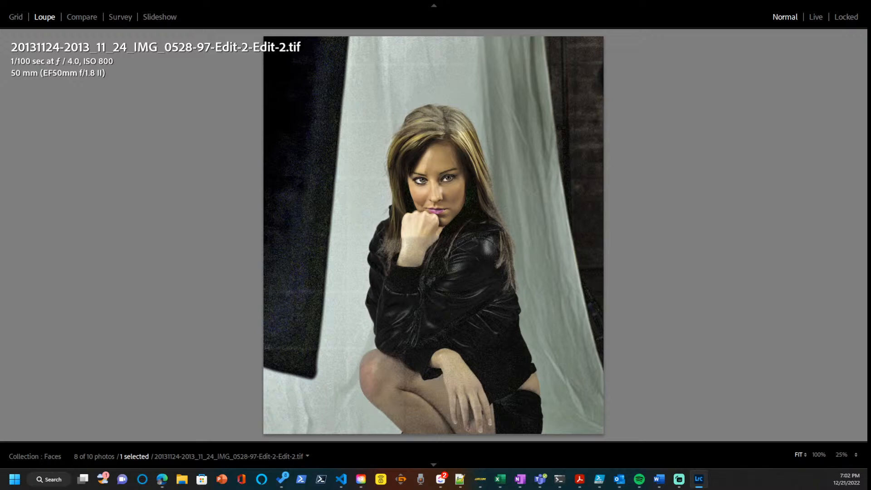
key("Left")
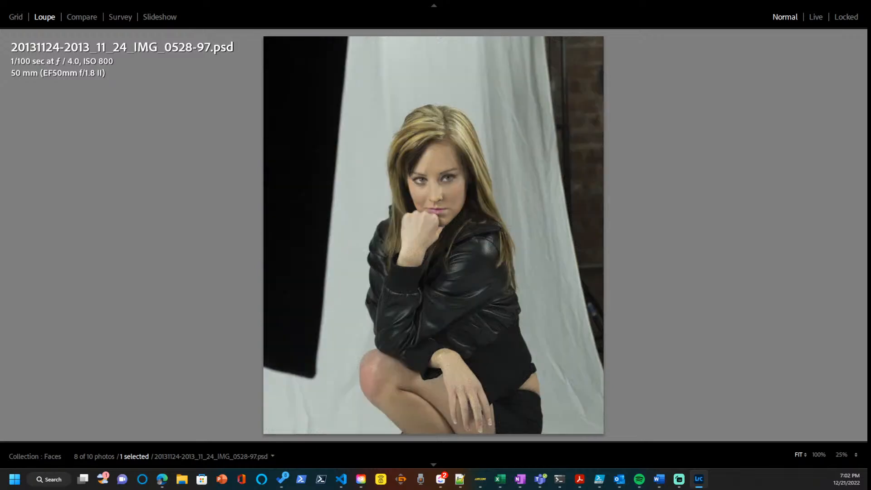
key("Right")
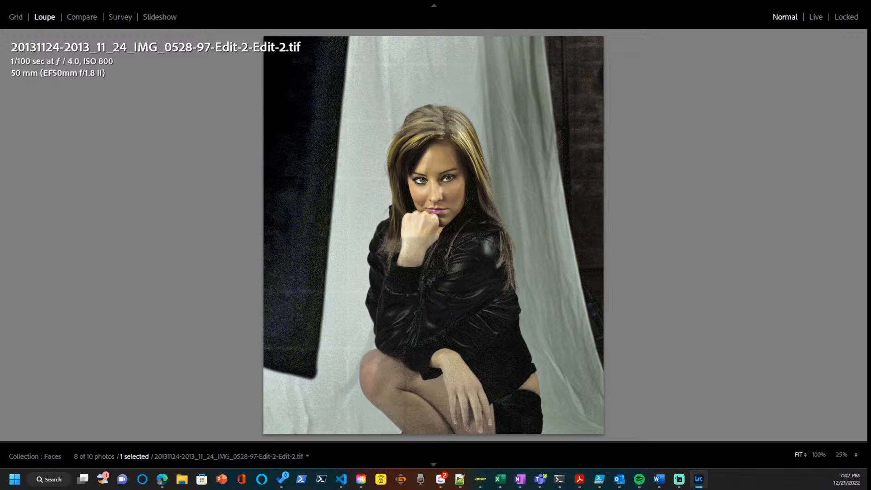
key("Left")
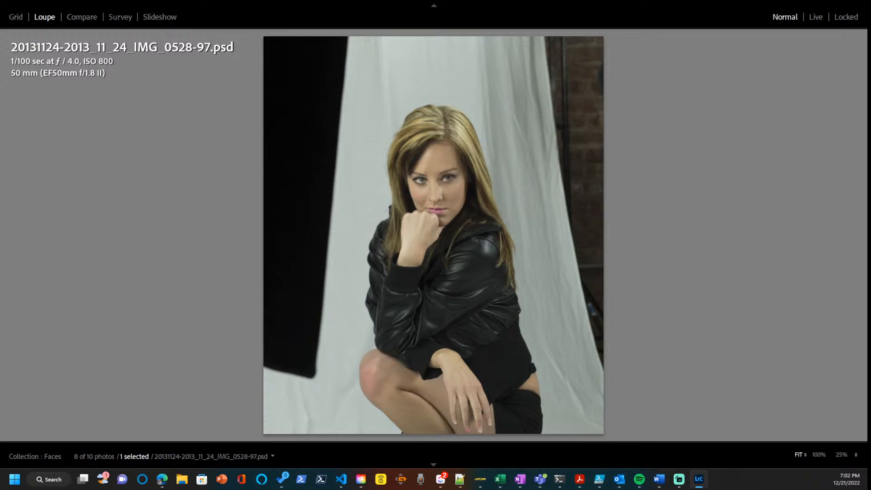
key("Right")
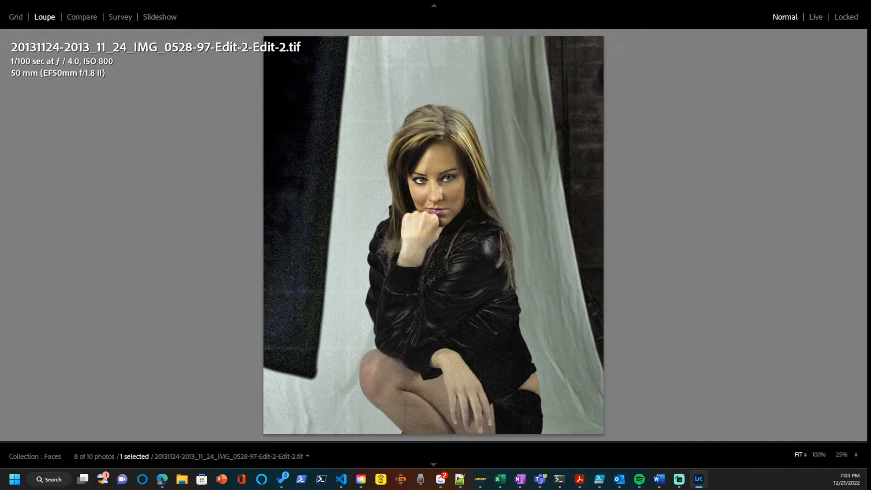
key("Right")
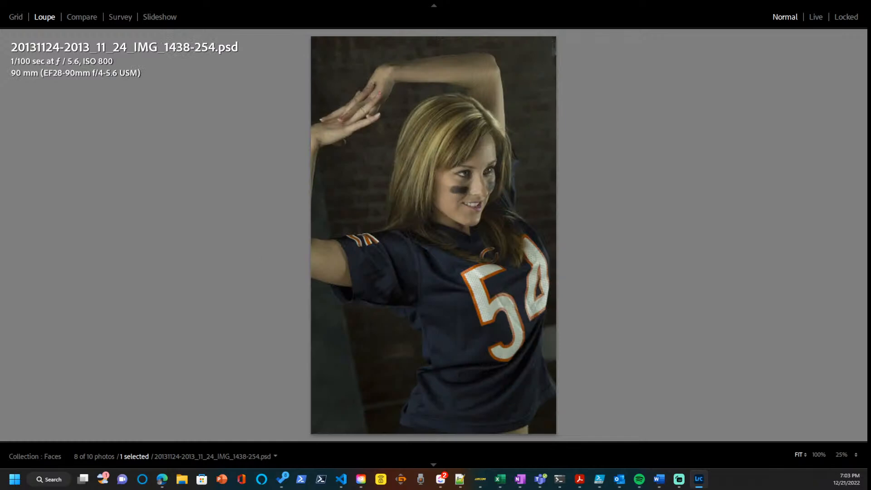
key("Right")
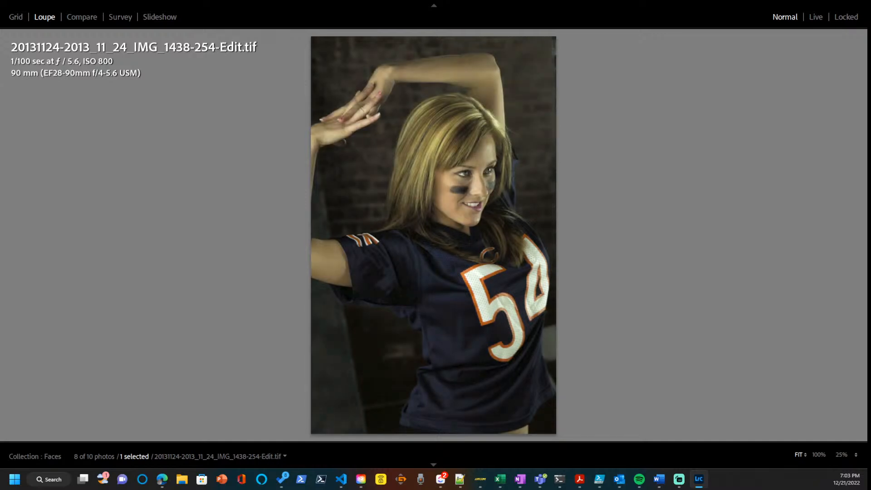
key("Left")
key("Left")
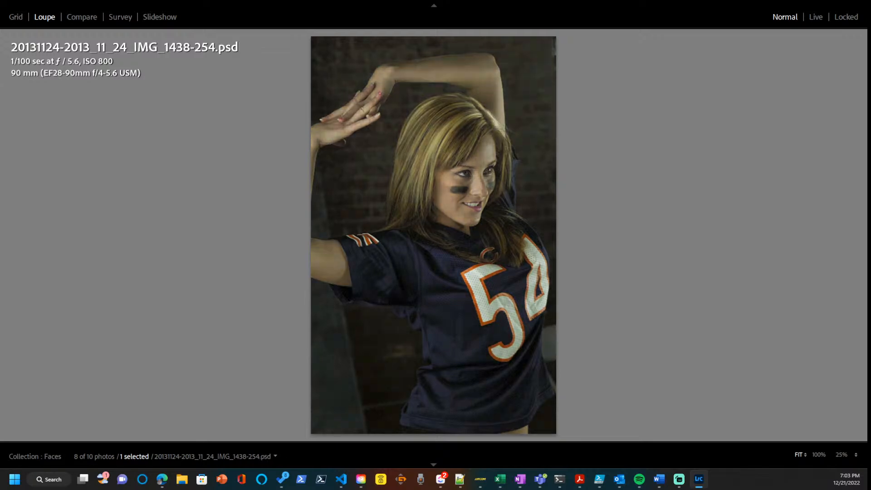
key("Left")
key("Right")
key("Right")
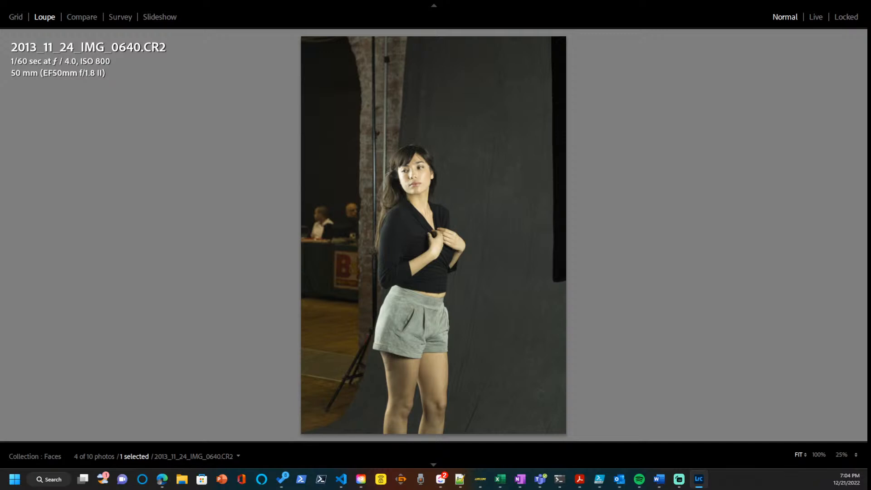
Turn off the library filter on the Faces collection and move on to the next photo.
key("ctrl+l")
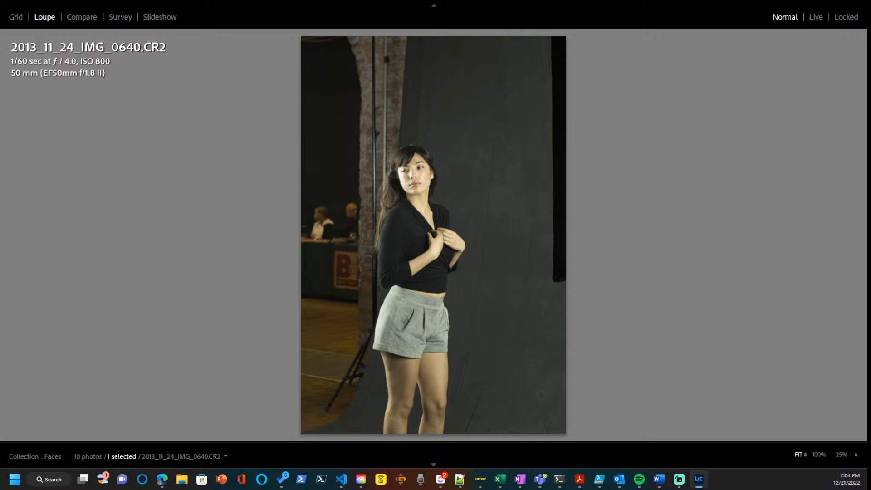
key("Right")
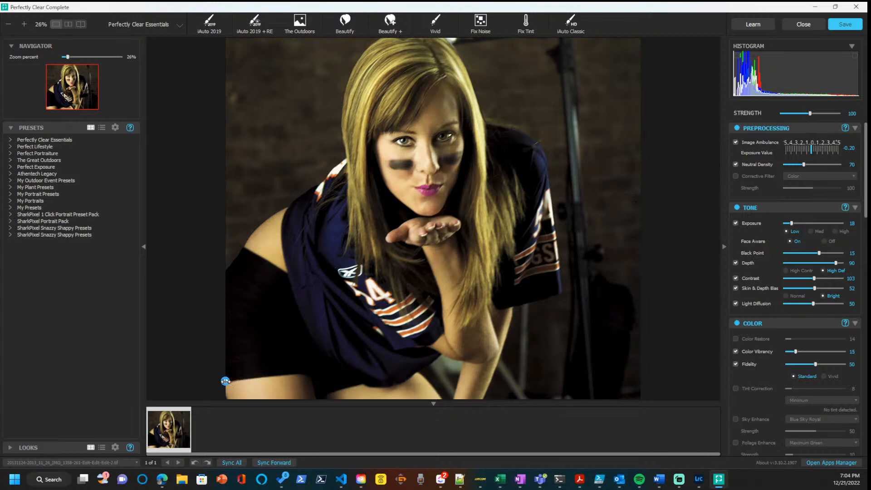
Compare the jersey portrait before and after the automatic corrections in Perfectly Clear Complete.
mouse_move(225, 381)
left_mouse_down()
mouse_move(533, 378)
mouse_move(225, 380)
left_mouse_up()
left_click(283, 346)
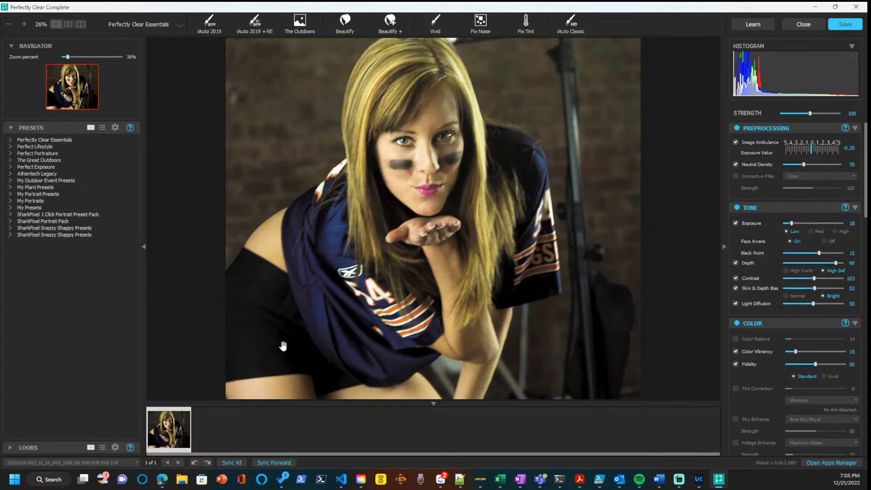
left_click(283, 346)
left_click(283, 346)
left_click(283, 346)
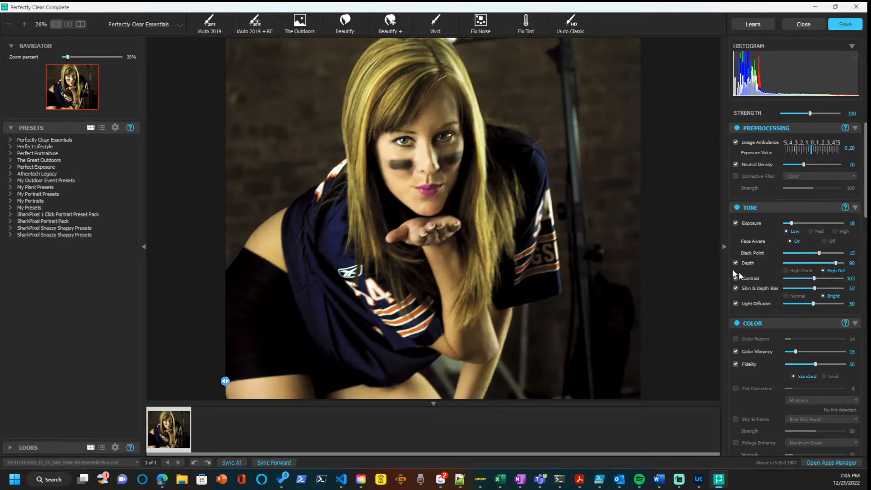
Switch the whole group of eye corrections off and back on to check its effect on the portrait.
scroll(768, 310, "down", 5)
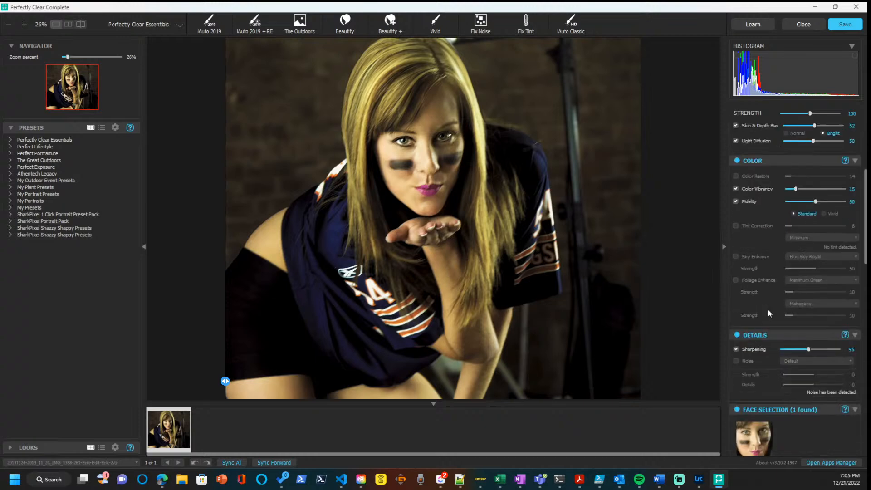
scroll(767, 308, "down", 3)
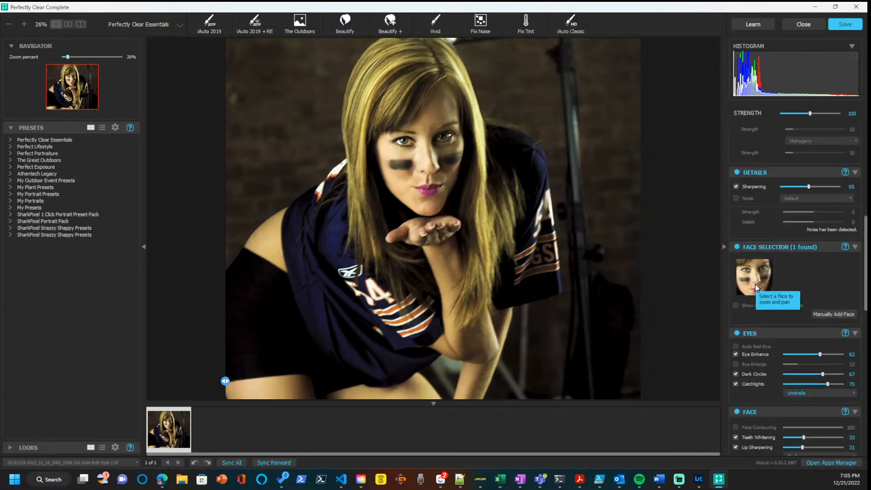
scroll(756, 286, "down", 1)
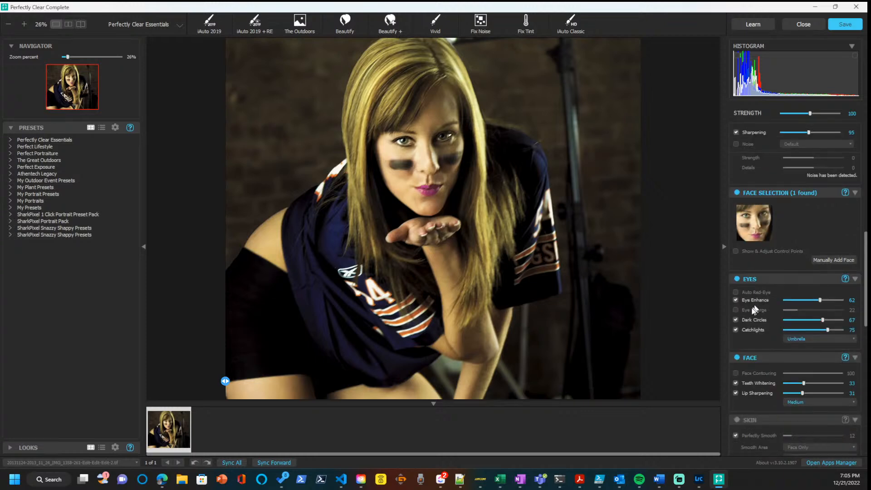
left_click(736, 279)
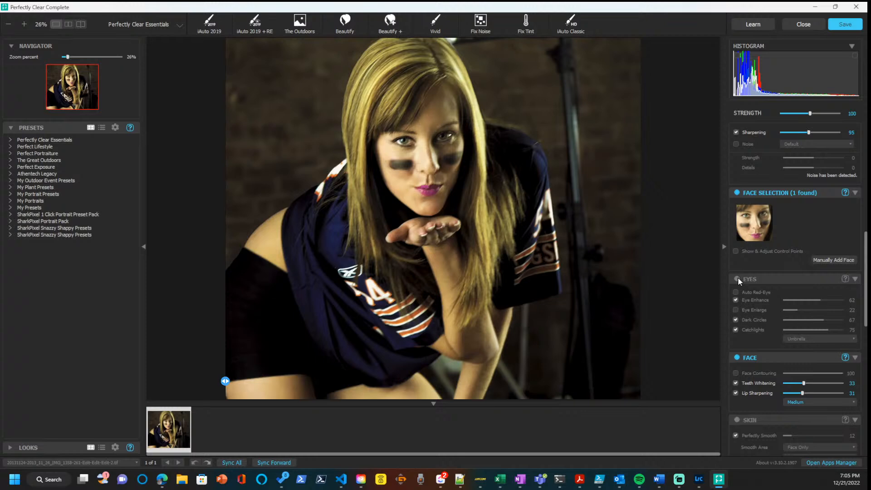
left_click(737, 279)
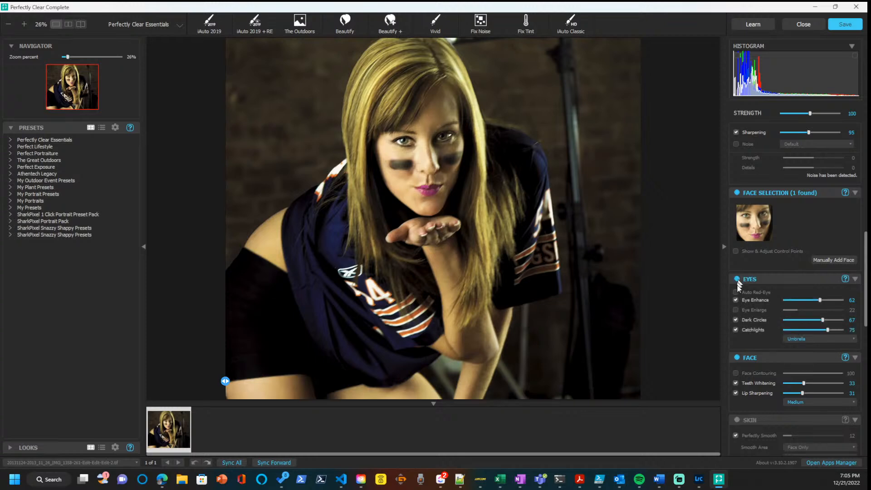
Try Eye Enlarge at strength 100, compare the eyes with and without it, and leave it disabled.
left_click(735, 310)
left_click_drag(801, 309, 846, 310)
left_click(736, 310)
left_click(736, 310)
left_click(736, 309)
Switch Dark Circles and Catchlights off and back on in turn to check each one's effect on the eyes.
left_click(735, 320)
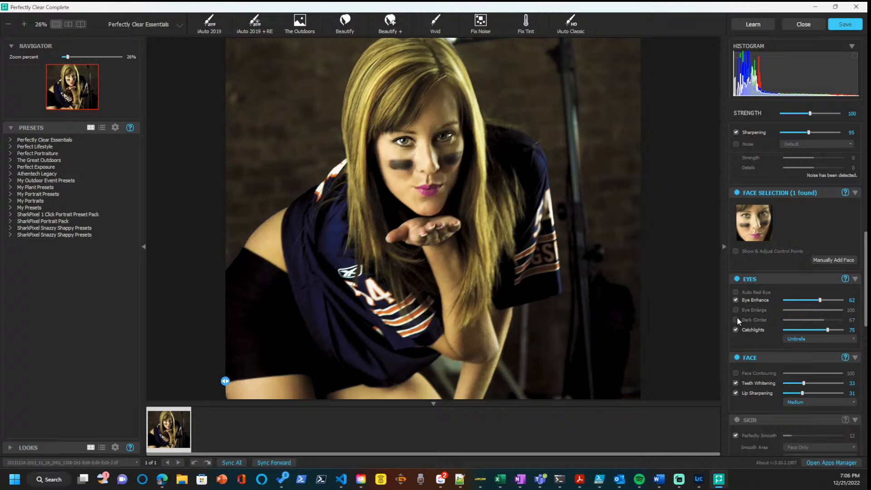
left_click(736, 320)
left_click(735, 329)
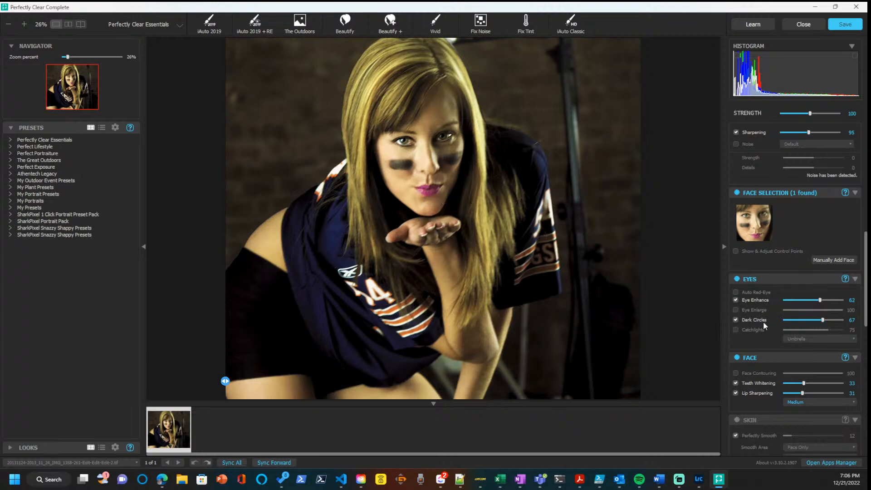
left_click(735, 330)
Set the eye catchlight style to Ringlight.
left_click(801, 340)
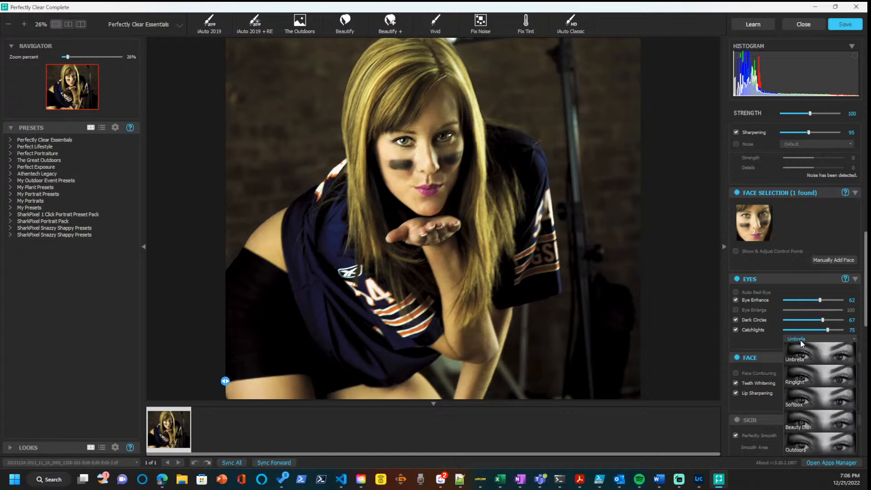
left_click(797, 370)
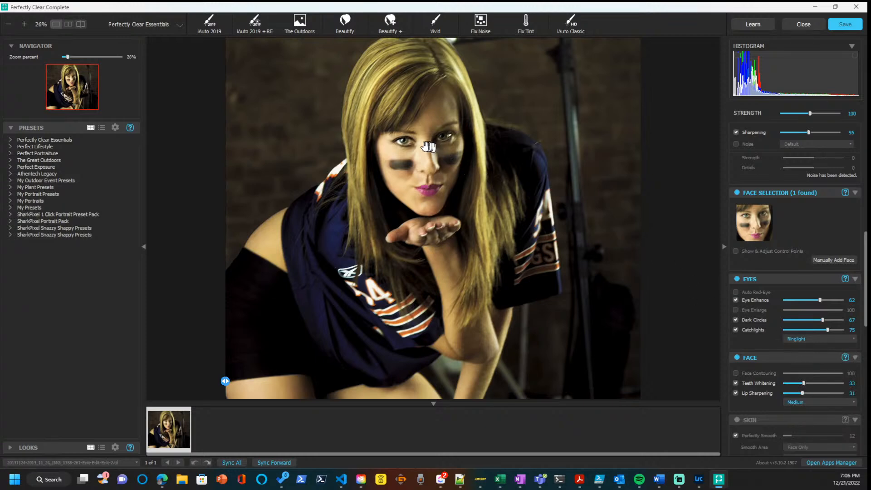
Switch Catchlights off and back on to check the effect of the Ringlight style on the eyes.
left_click(736, 329)
left_click(736, 329)
Try Face Contouring at strength 100, compare the face with and without it, reduce it to 0 and leave it disabled.
left_click(735, 374)
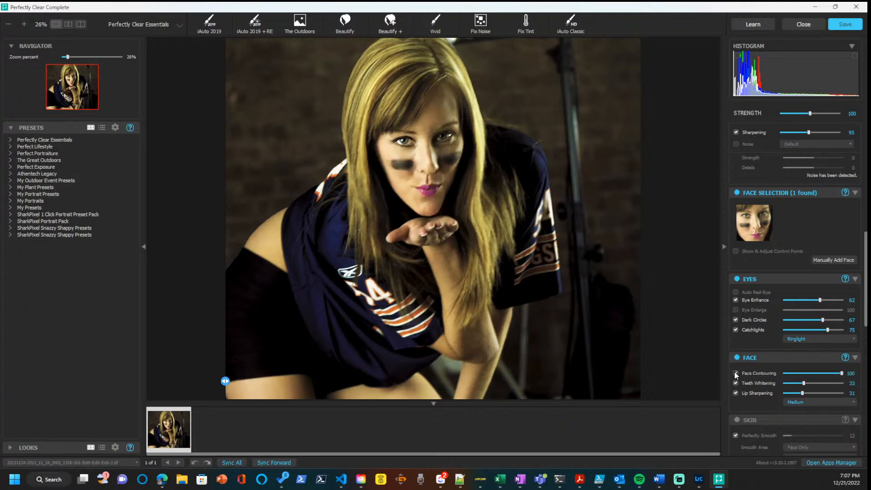
left_click(735, 373)
left_click(735, 373)
left_click_drag(840, 373, 787, 374)
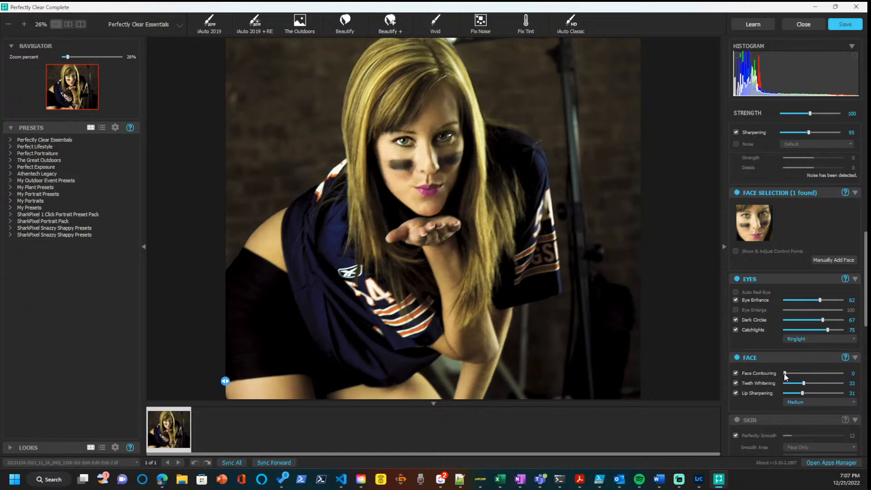
left_click_drag(786, 372, 782, 373)
left_click(736, 374)
Enable the Skin corrections with Perfectly Smooth, Blemish Removal and Shine Removal switched off, keeping only Infrared Removal active.
scroll(743, 371, "down", 2)
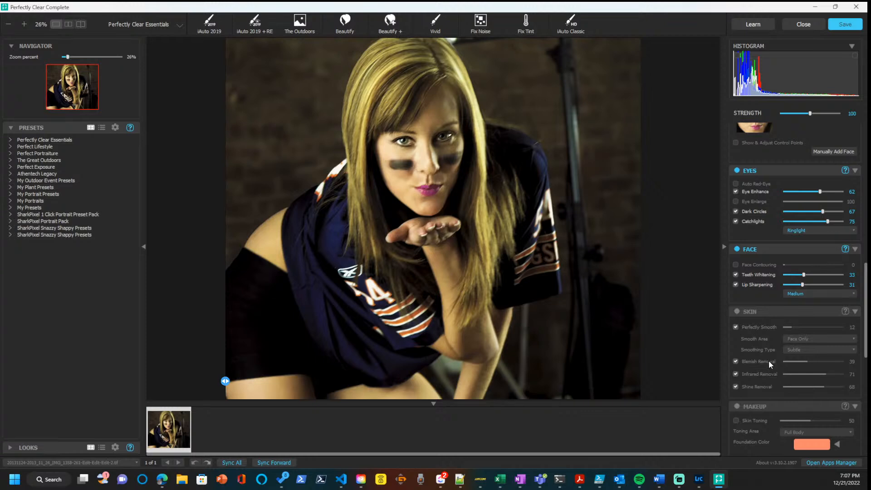
left_click(737, 311)
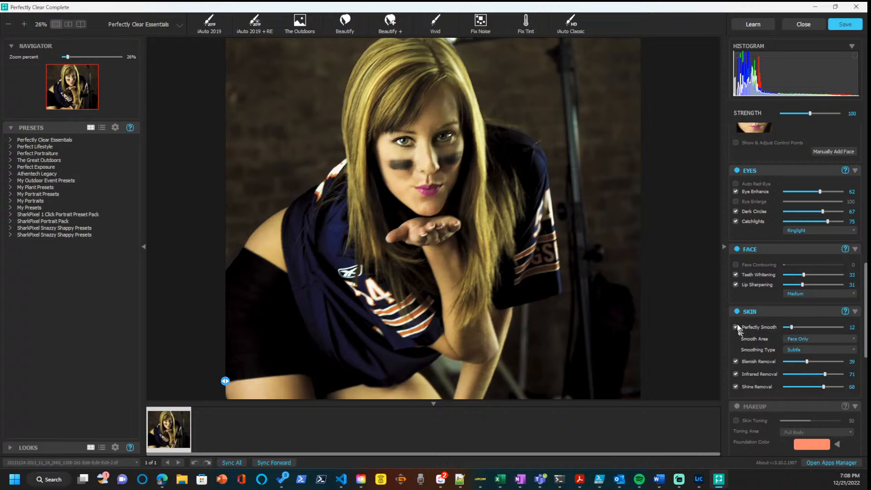
left_click(736, 326)
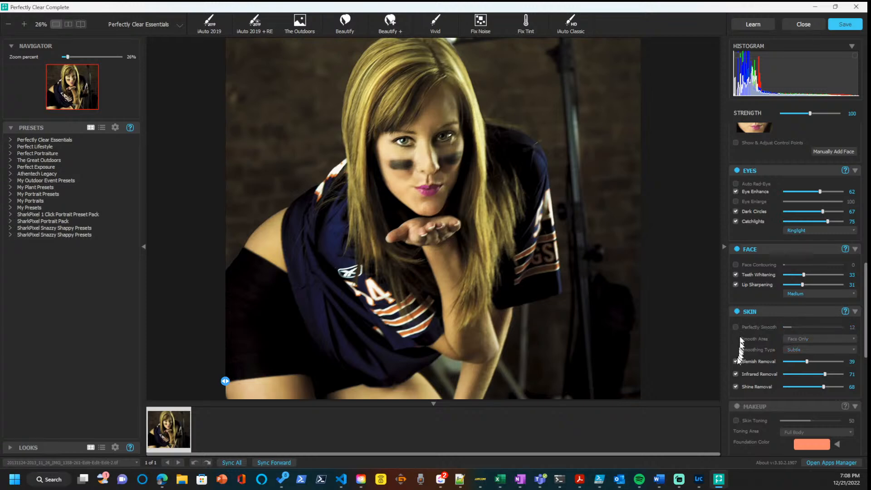
left_click(735, 361)
left_click(735, 386)
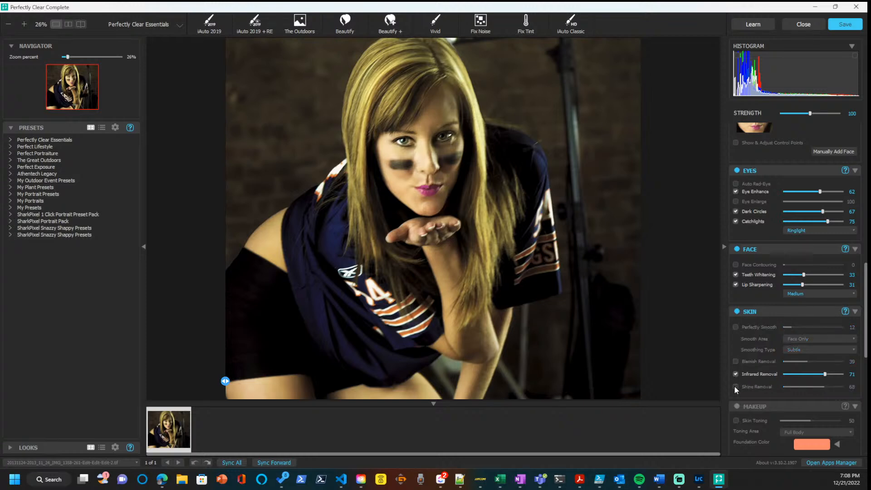
left_click(734, 387)
left_click(735, 386)
Look through the Makeup, Looks and Details settings, and switch the Color corrections off and back on to check their effect.
scroll(756, 373, "down", 3)
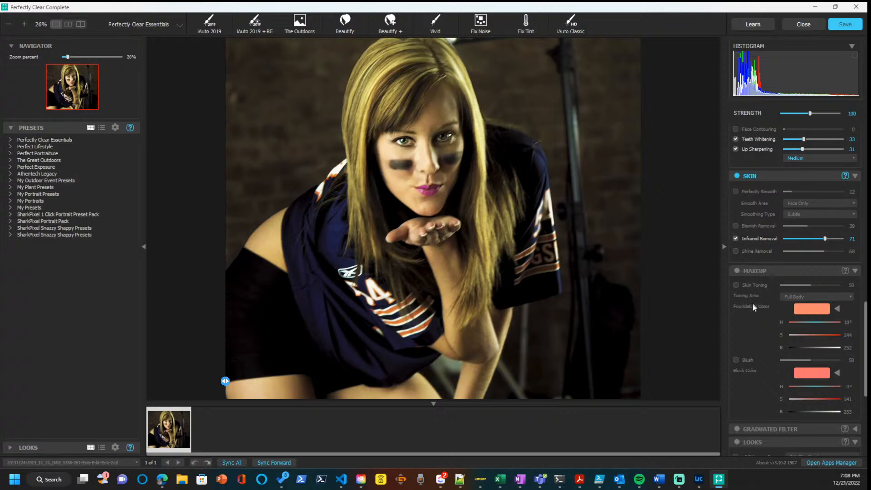
scroll(758, 342, "down", 2)
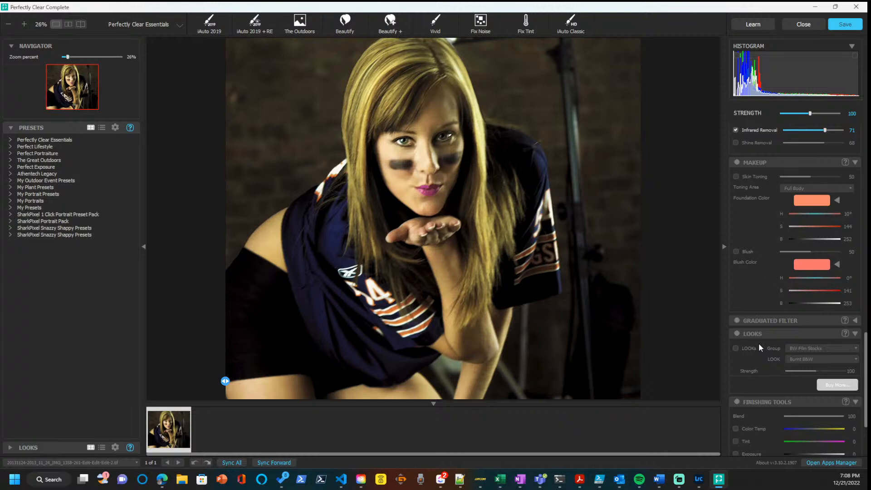
scroll(758, 343, "up", 6)
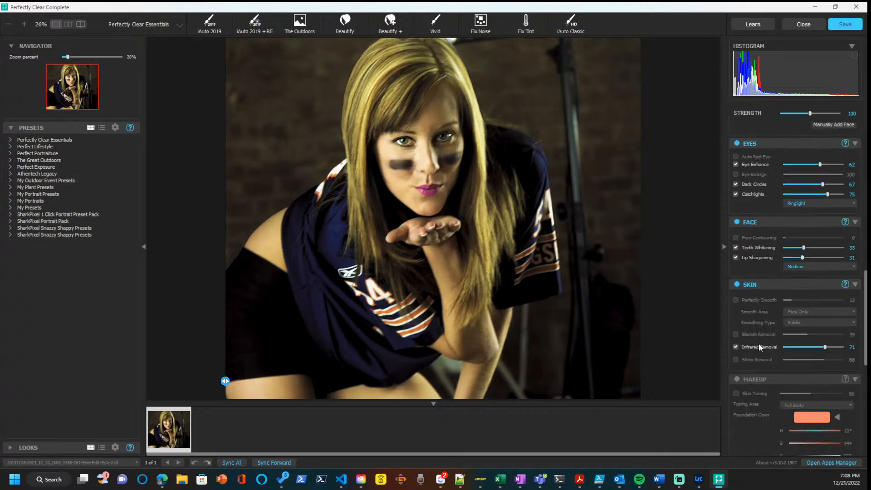
scroll(758, 343, "up", 5)
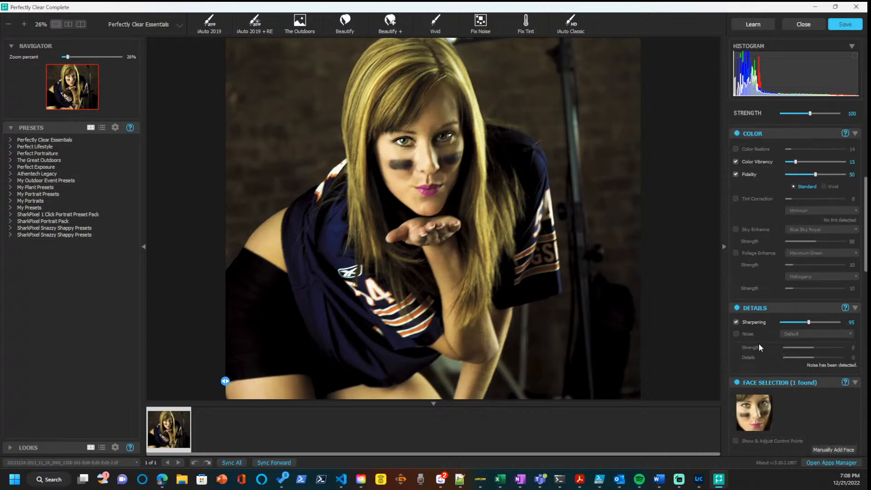
scroll(758, 346, "up", 2)
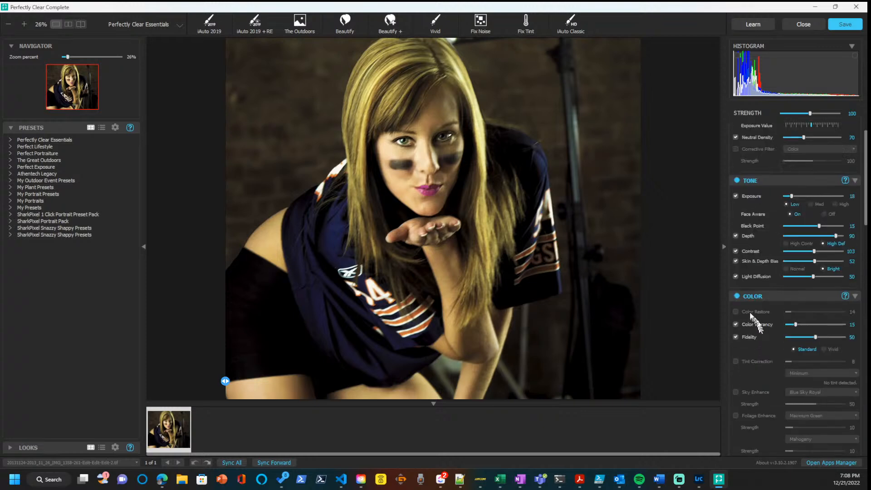
left_click(735, 297)
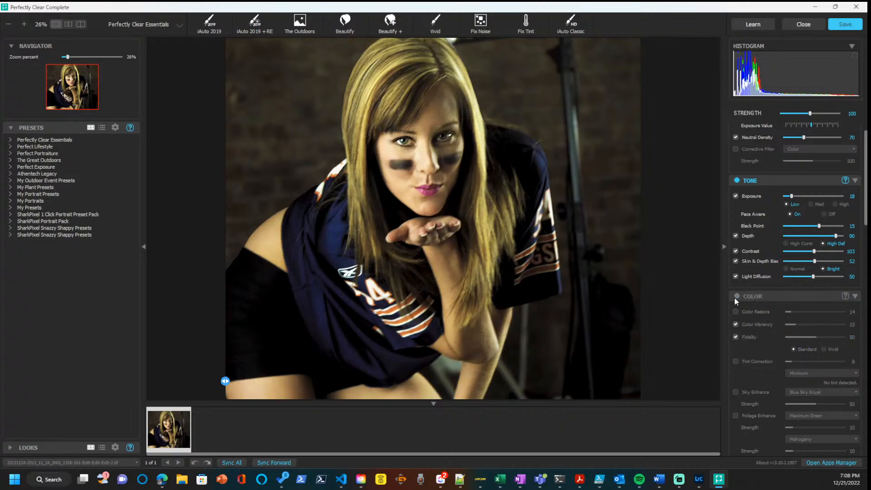
left_click(734, 297)
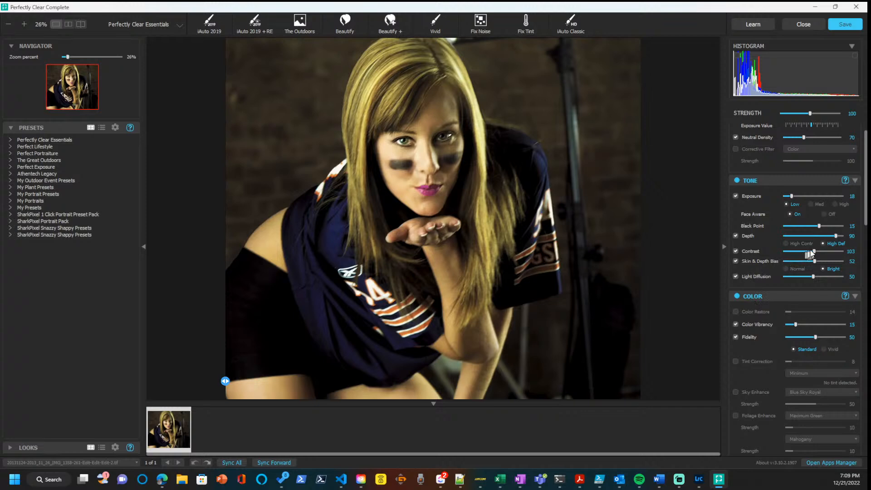
Set the tone Contrast to 173 and switch Depth off and back on to compare its effect.
left_click_drag(809, 254, 834, 253)
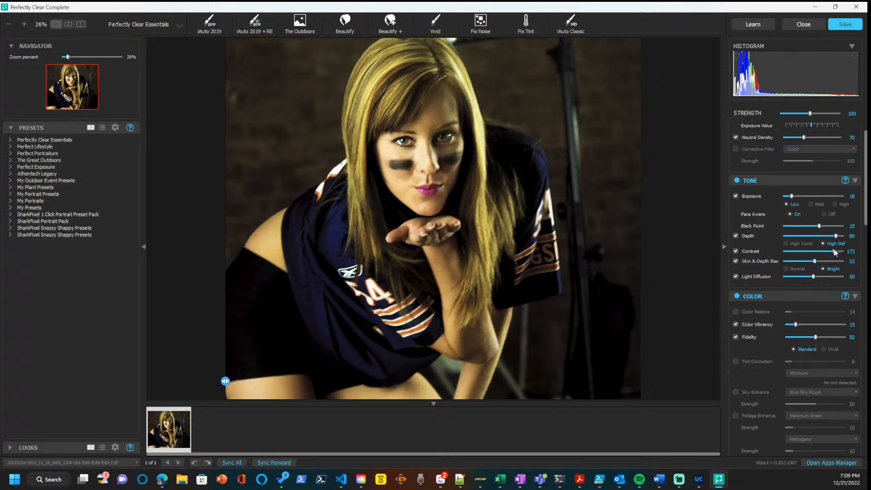
left_click(736, 235)
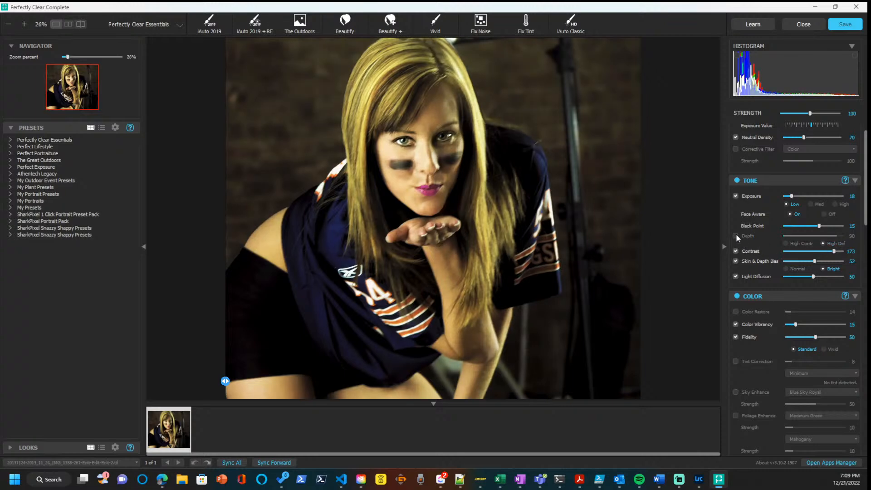
left_click(736, 235)
left_click(736, 235)
left_click(736, 234)
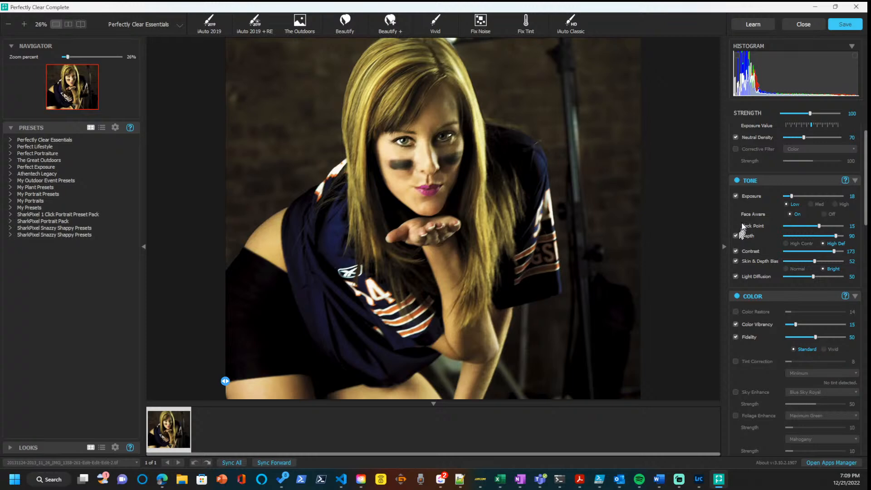
Try the Med and High exposure levels on the portrait and return the exposure to Low.
left_click(812, 202)
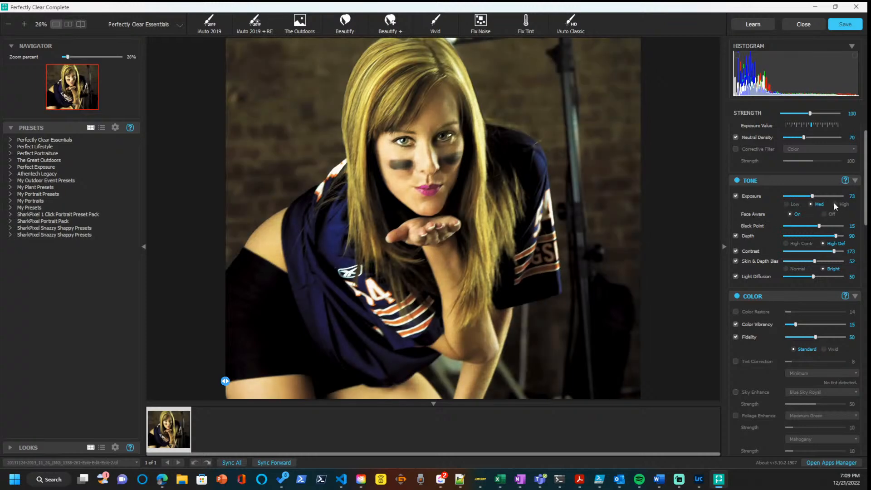
left_click(835, 204)
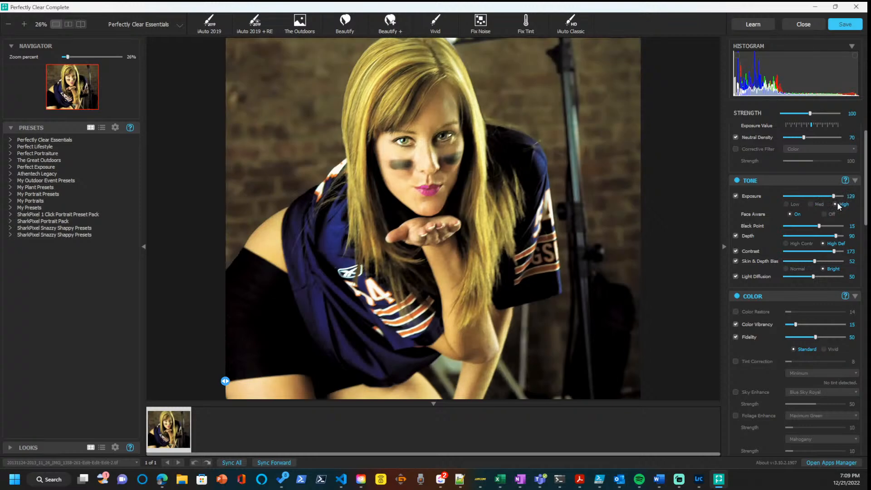
left_click(790, 204)
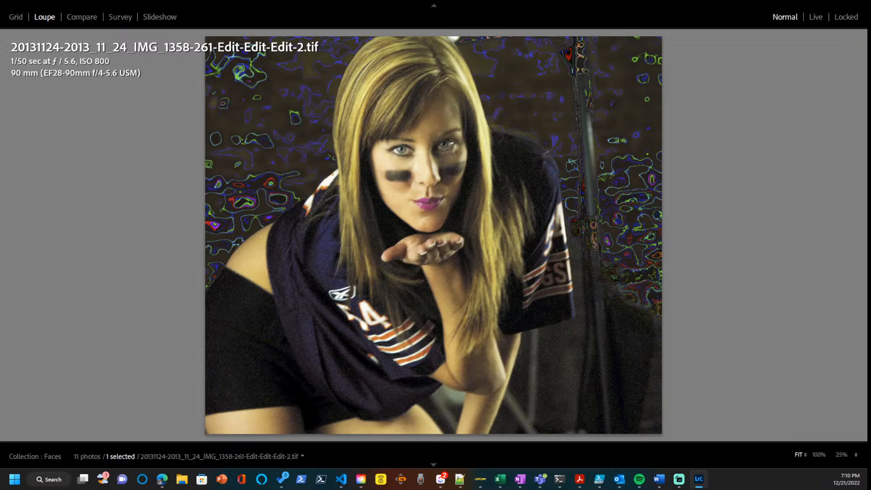
Show the previous photo in Lightroom Classic's loupe view to compare the portrait versions.
key("Left")
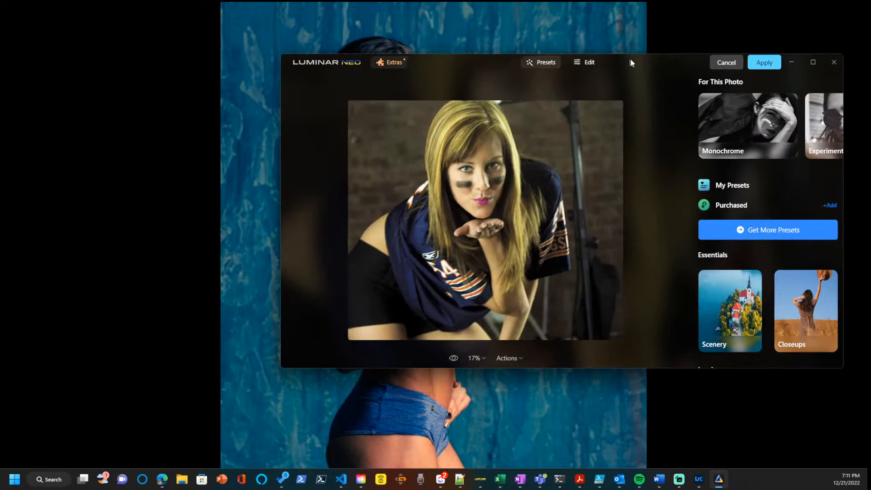
Maximize the Luminar Neo window and open the Easy Portraits preset collection from the Portrait presets.
double_click(630, 62)
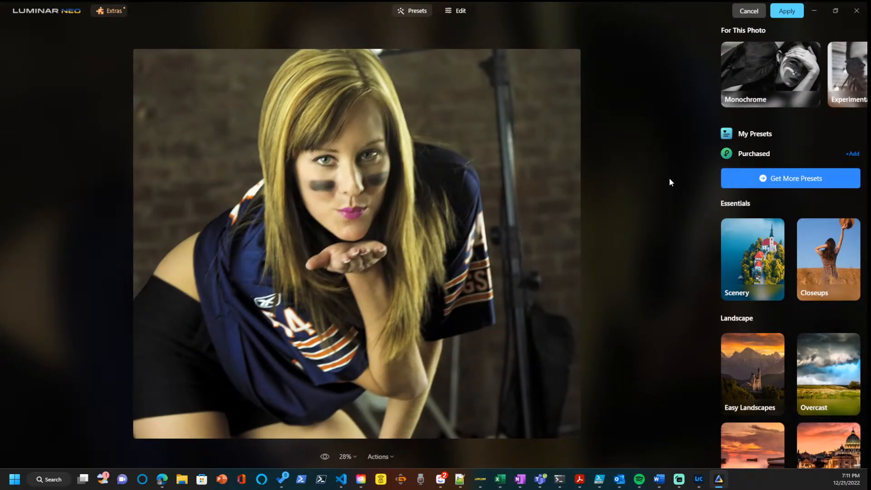
scroll(772, 249, "down", 5)
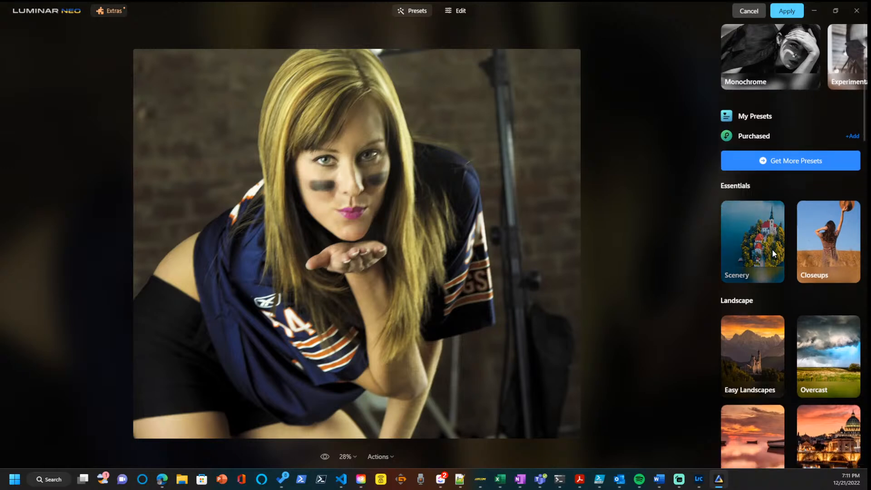
scroll(772, 249, "down", 5)
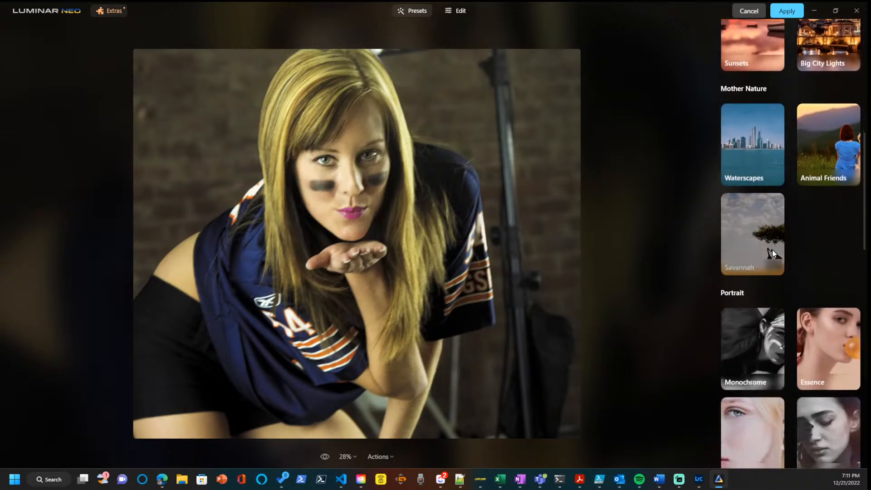
scroll(771, 249, "down", 3)
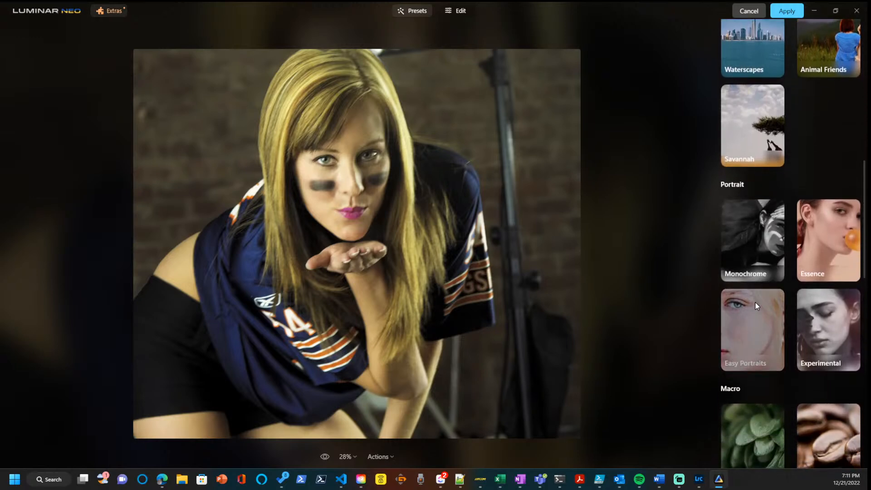
left_click(756, 306)
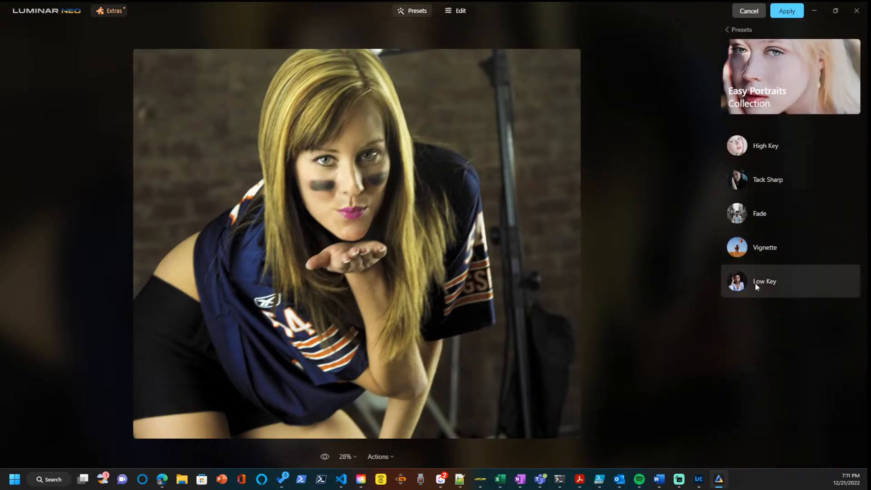
Try the Low Key, Vignette and Tack Sharp presets on the portrait and settle on High Key.
left_click(754, 283)
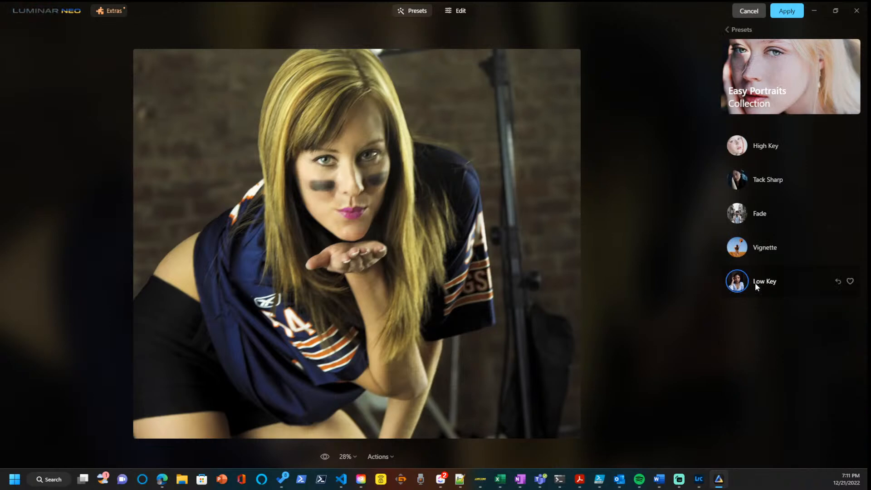
left_click(755, 245)
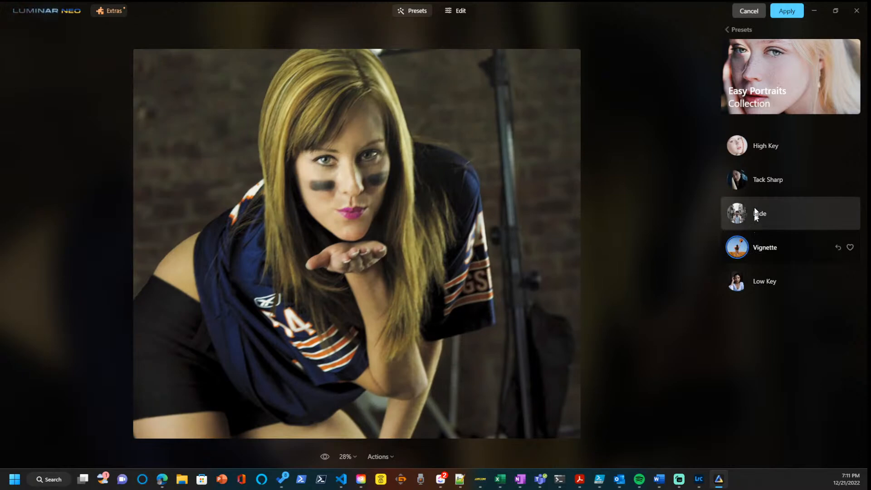
left_click(756, 187)
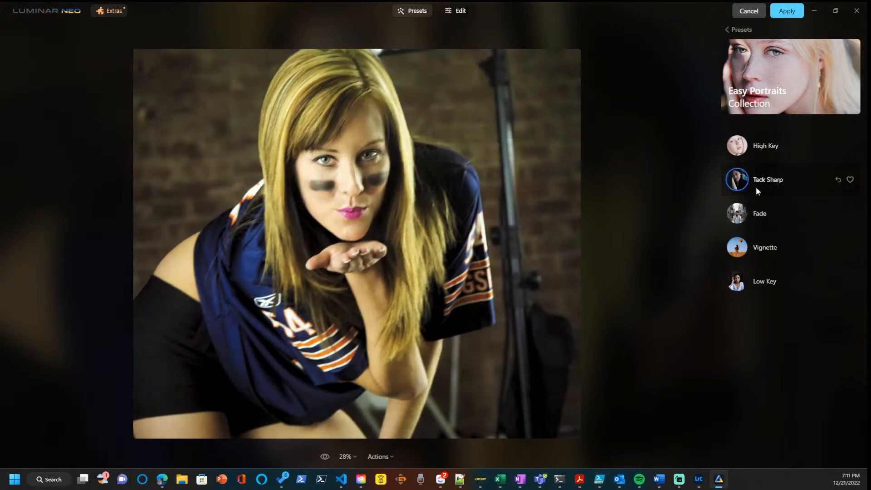
left_click(759, 146)
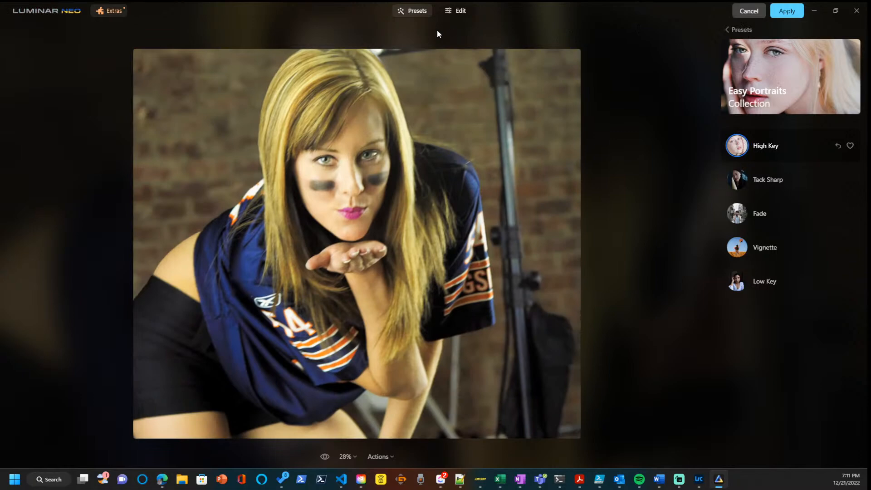
Switch to editing the photo and apply Noiseless AI noise reduction at the Low level.
left_click(457, 10)
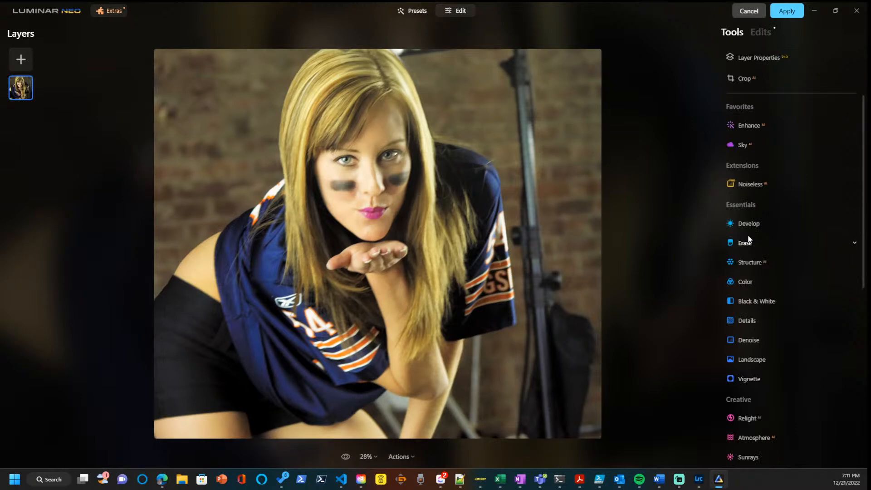
left_click(741, 189)
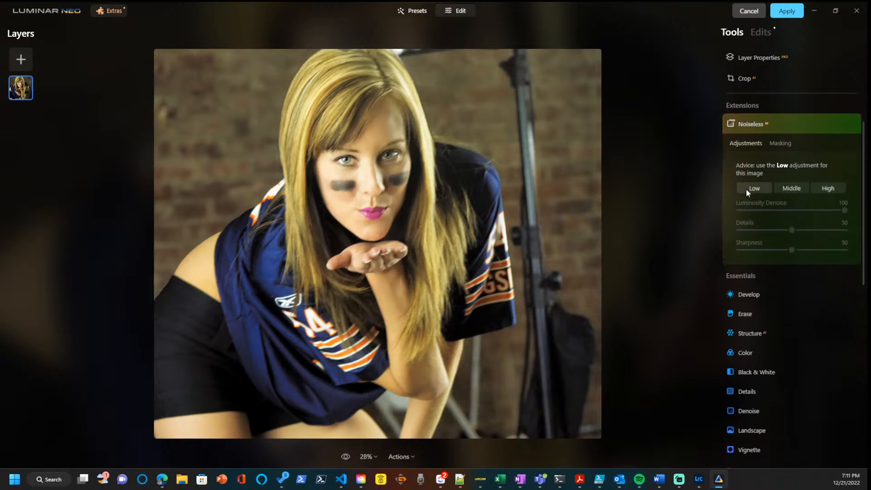
left_click(745, 189)
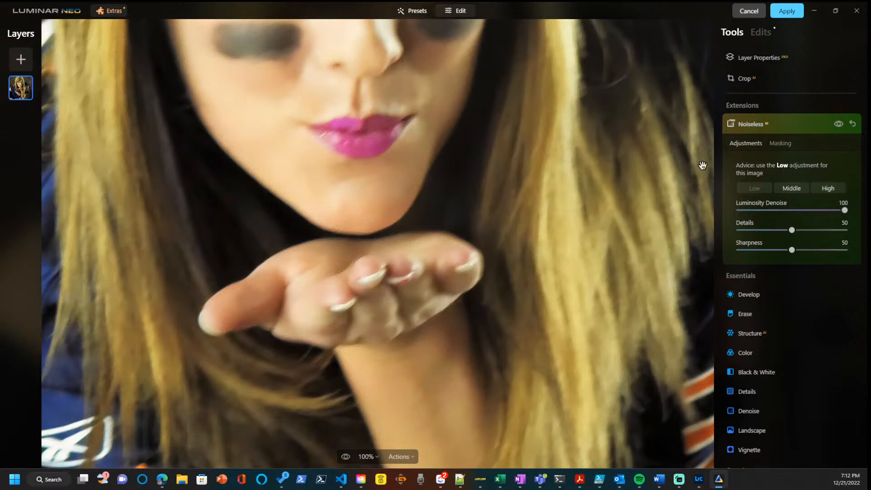
Try Portrait Bokeh AI on the portrait with the amount set to 33.
left_click(374, 454)
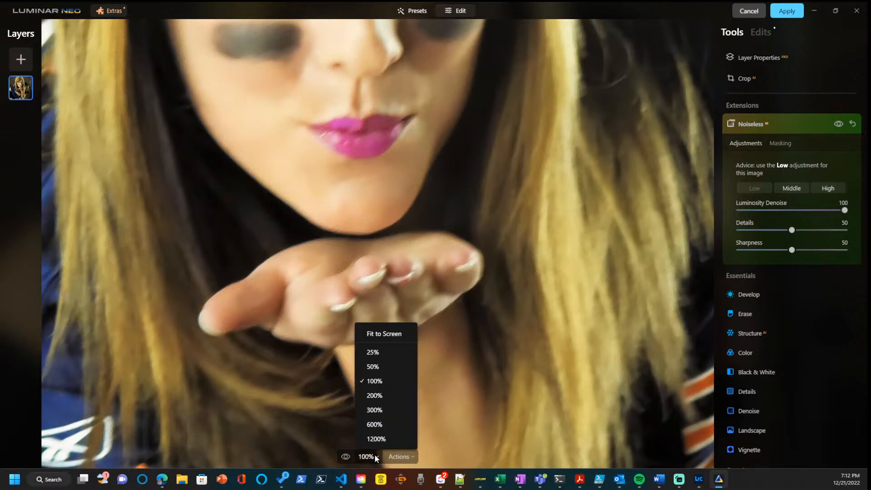
left_click(381, 367)
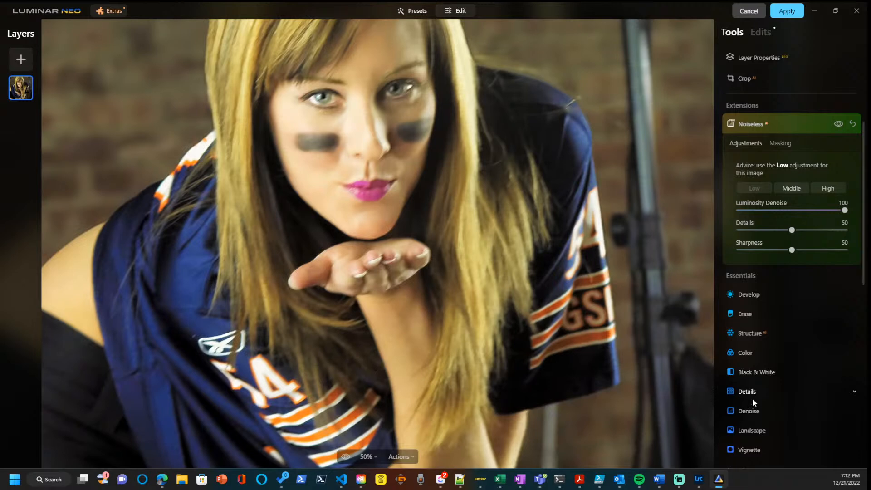
scroll(752, 398, "down", 7)
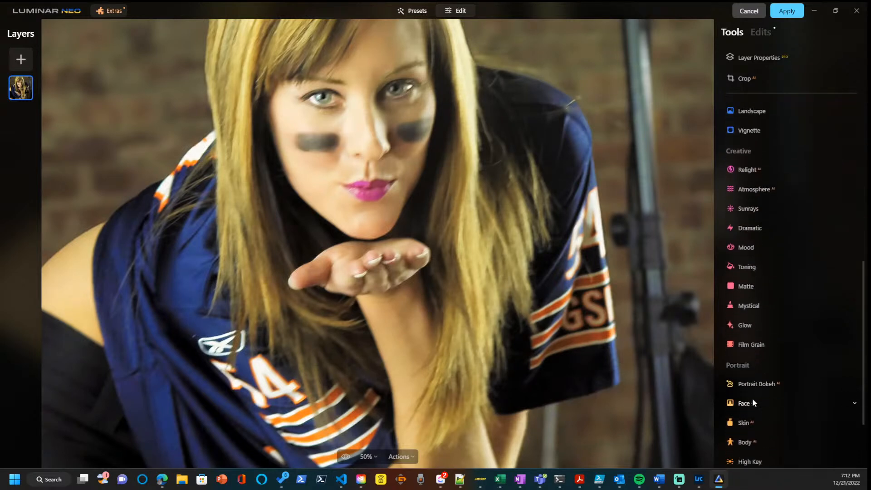
scroll(753, 403, "down", 2)
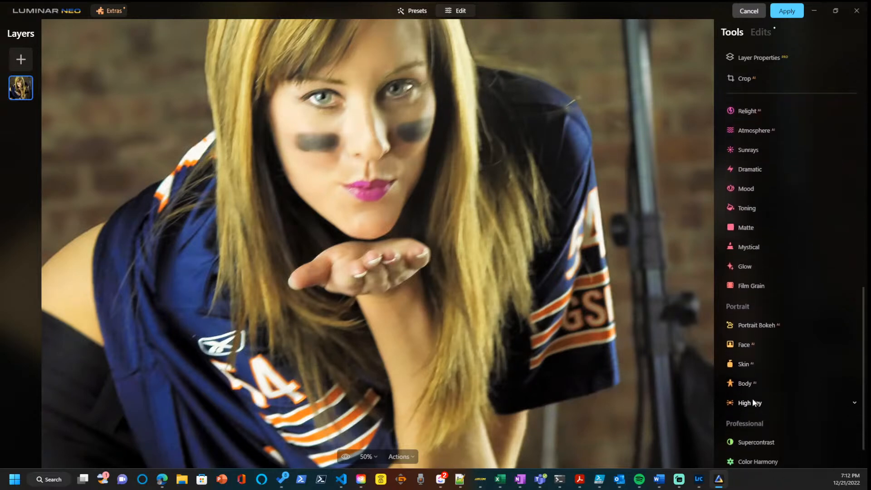
left_click(746, 343)
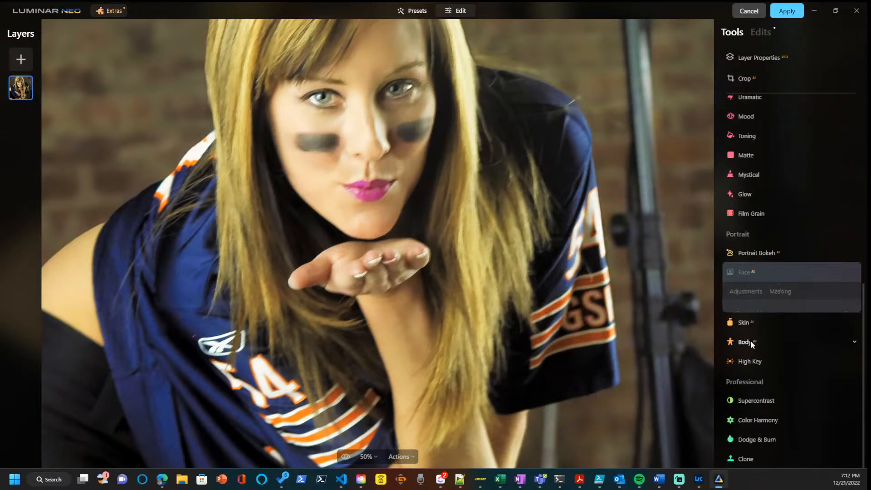
left_click(766, 194)
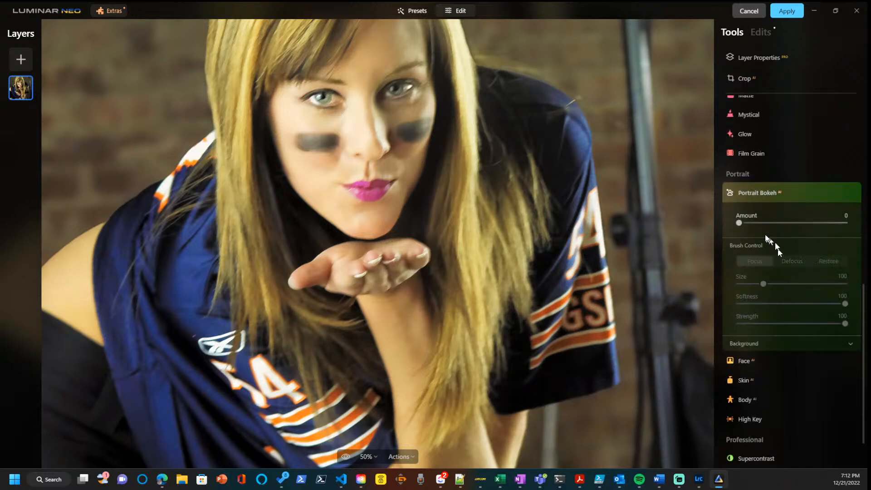
left_click_drag(740, 223, 774, 222)
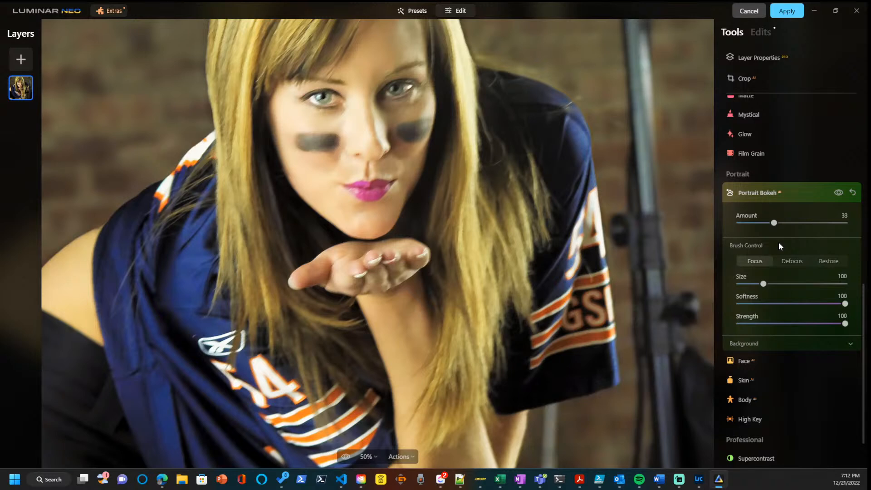
Compare the portrait with and without Portrait Bokeh, and return its amount to 0.
left_click(839, 193)
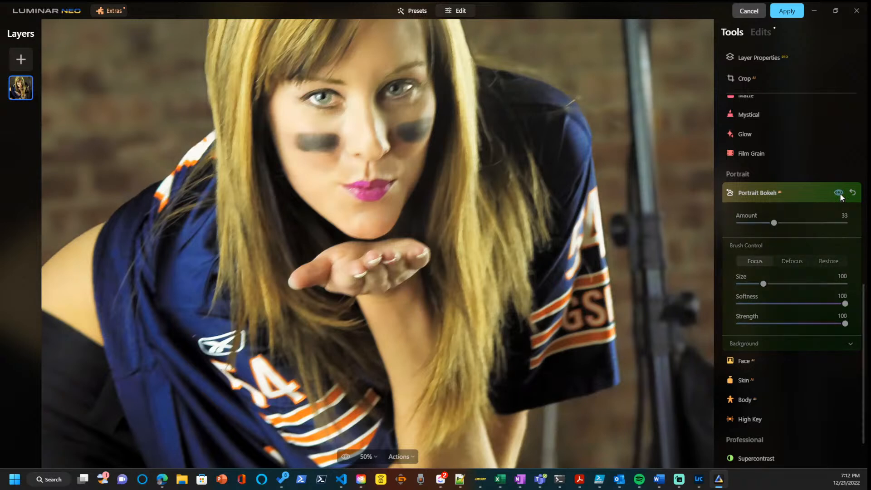
left_click(839, 194)
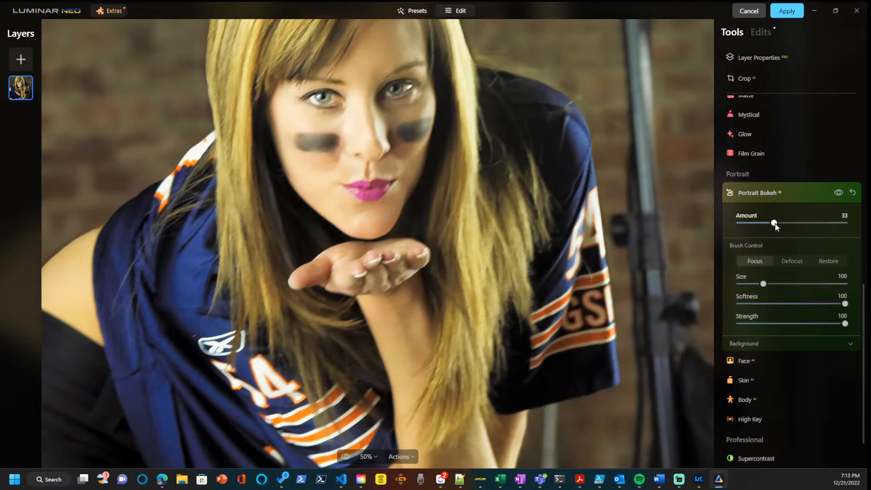
left_click_drag(775, 226, 743, 227)
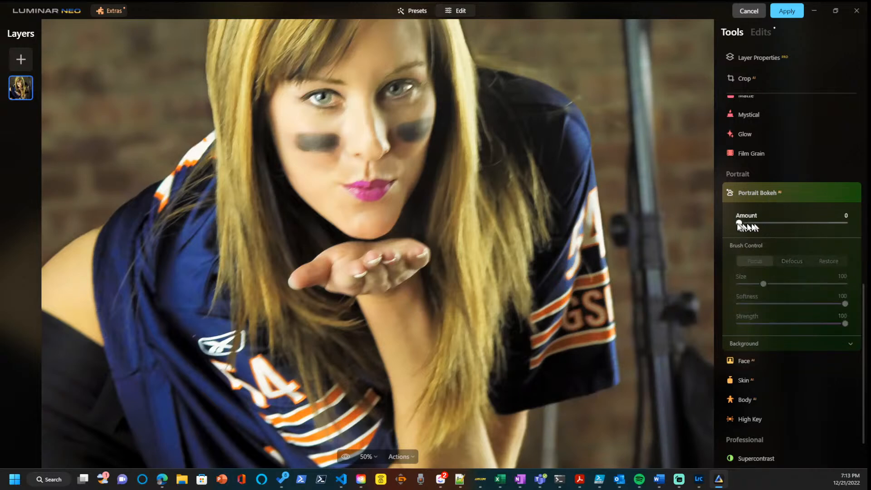
Adjust the eyes with Face AI, setting Iris Flare to 58 and Iris Visibility to 79.
left_click(743, 361)
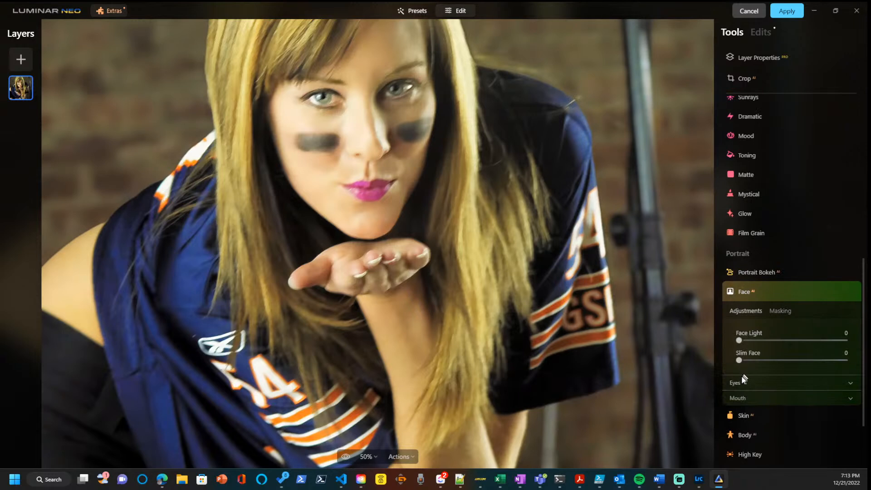
left_click(741, 380)
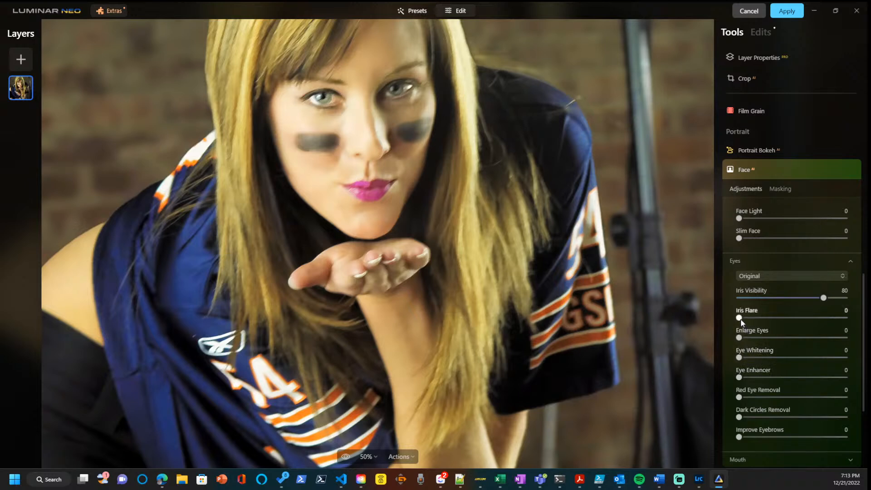
left_click_drag(738, 317, 802, 318)
mouse_move(823, 298)
left_mouse_down()
mouse_move(735, 298)
mouse_move(822, 299)
left_mouse_up()
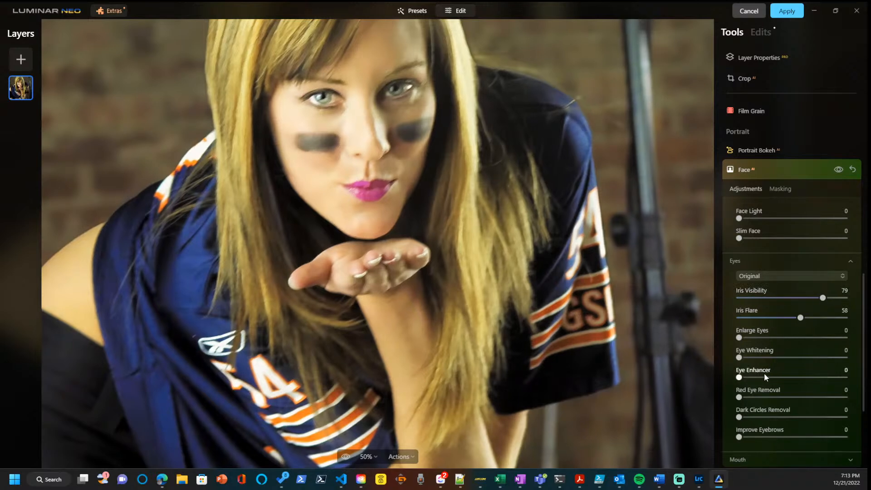
Set the Face AI Dark Circles Removal for the eyes to 56.
scroll(763, 390, "down", 2)
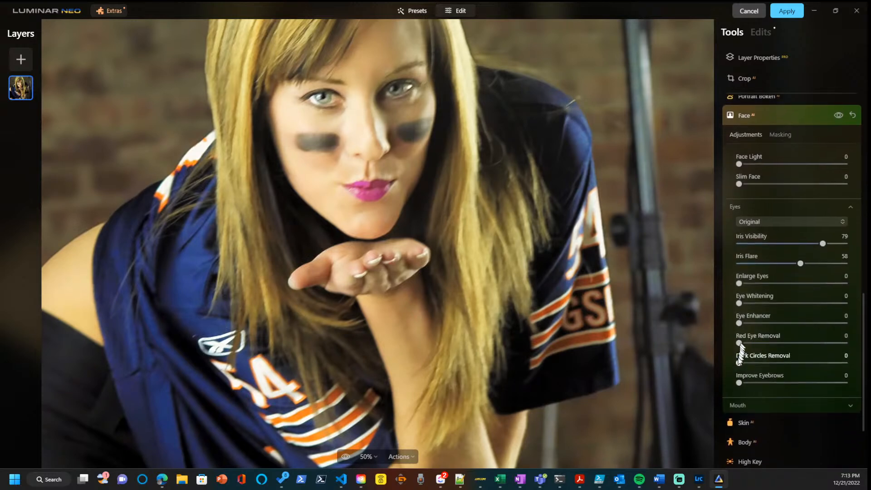
left_click_drag(738, 367, 862, 364)
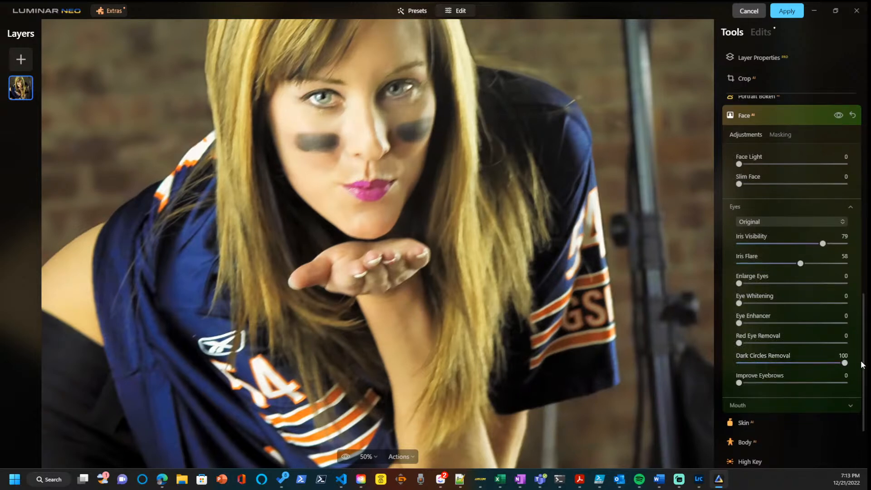
left_click(798, 366)
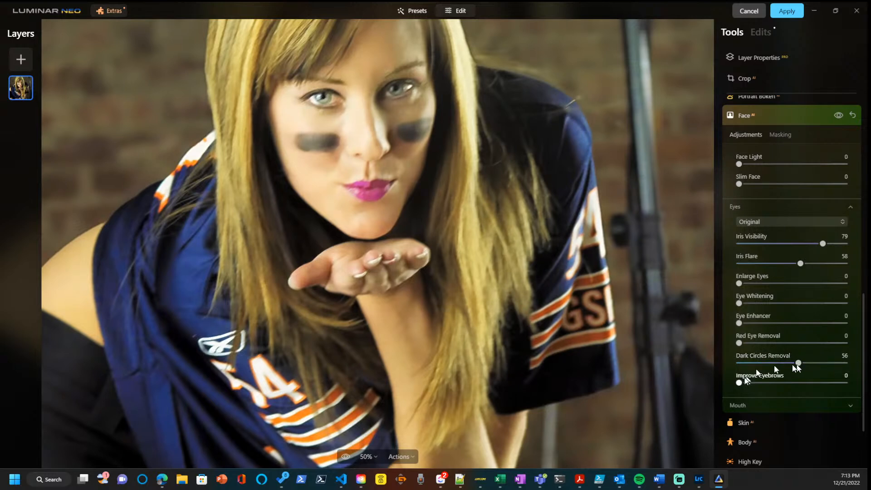
Review the Skin AI and Body AI adjustments and compare the portrait before and after the edits.
scroll(744, 376, "down", 2)
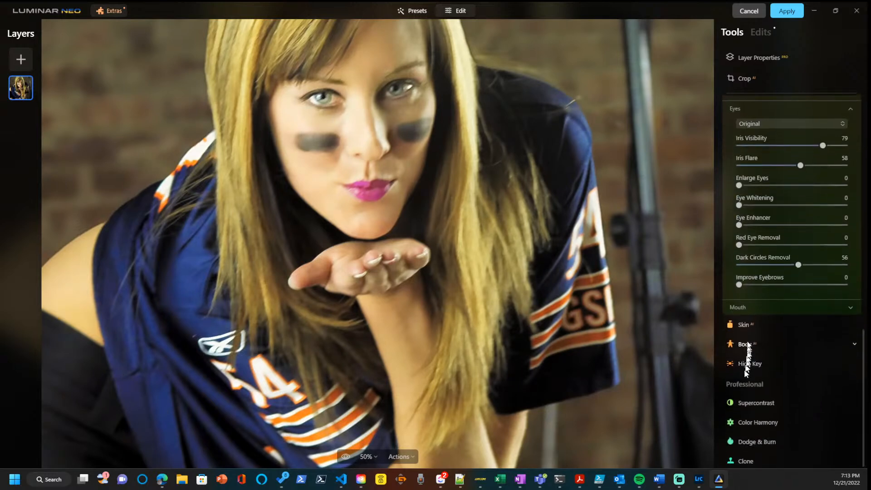
left_click(745, 335)
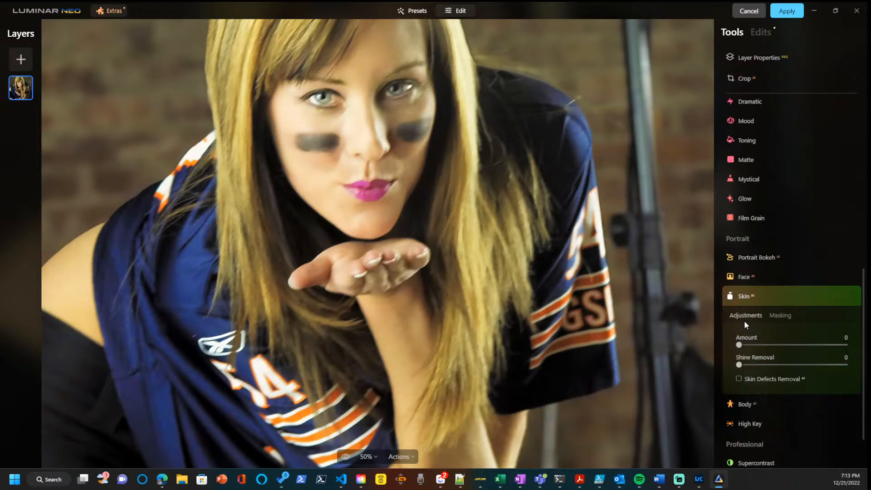
left_click(751, 404)
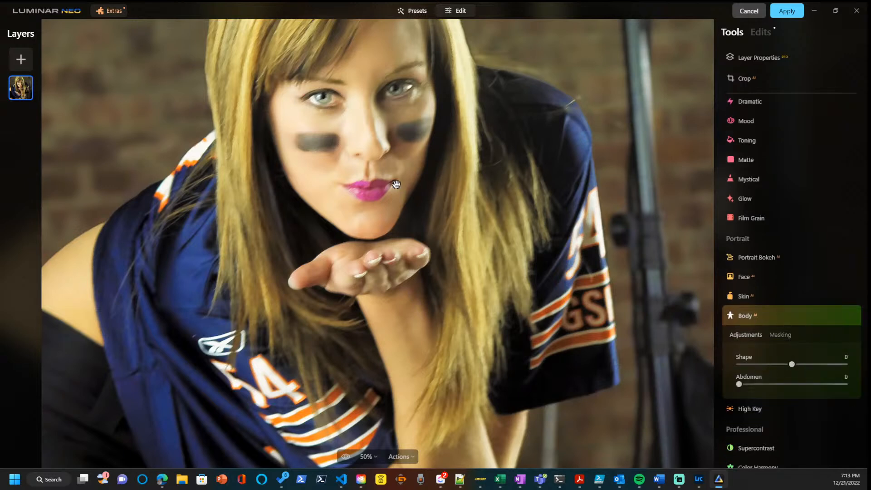
left_click(345, 456)
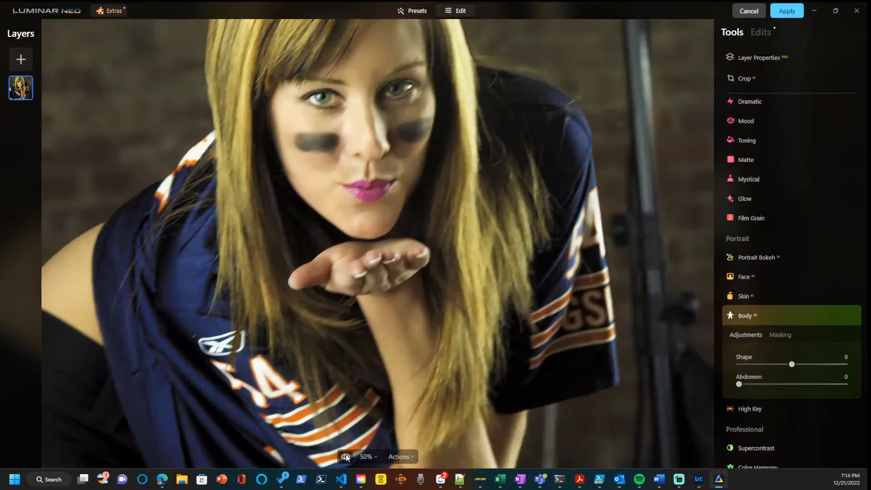
left_click(345, 456)
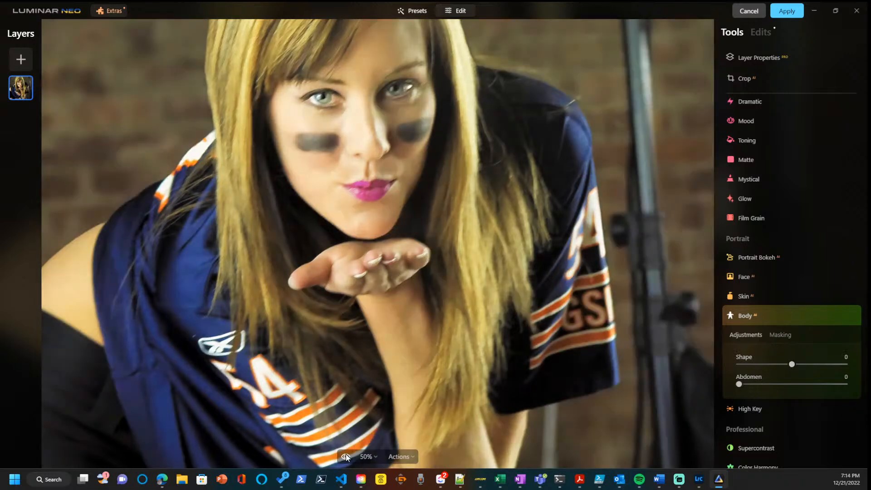
left_click(346, 456)
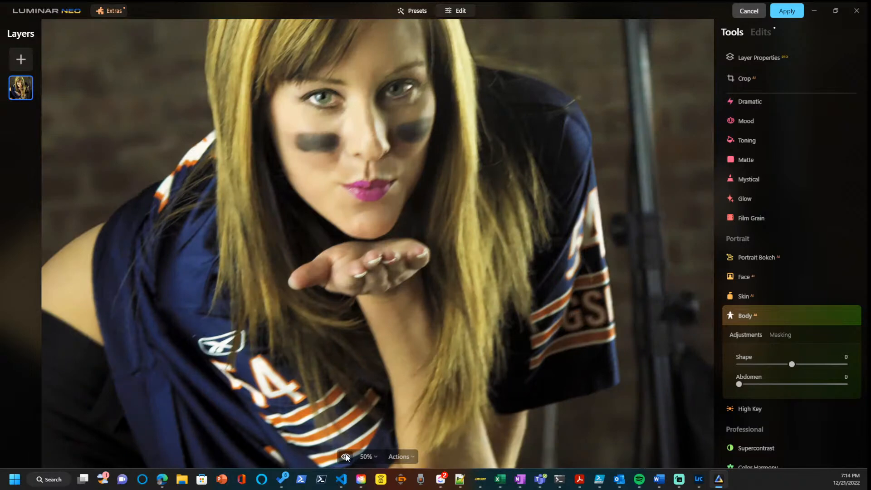
left_click(346, 456)
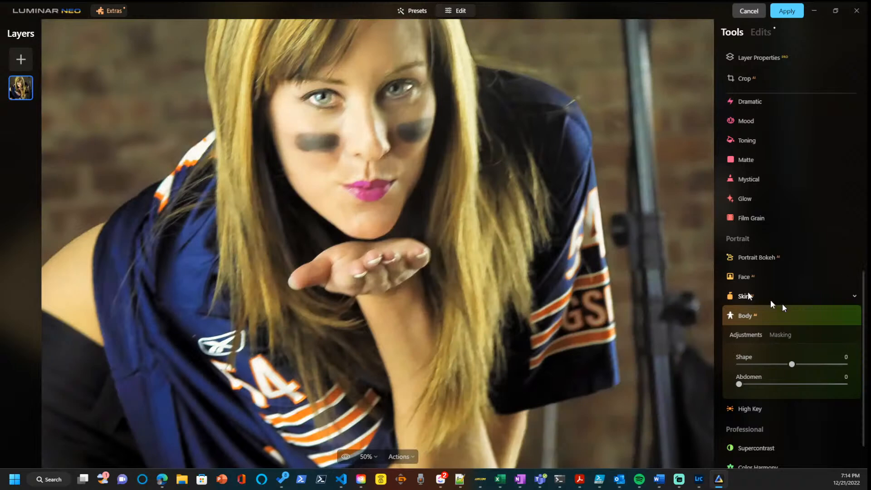
Try Supercontrast on the portrait with Midtones Contrast at 56 and Highlights Contrast at 24, leaving Shadows Contrast at 0.
scroll(783, 376, "down", 2)
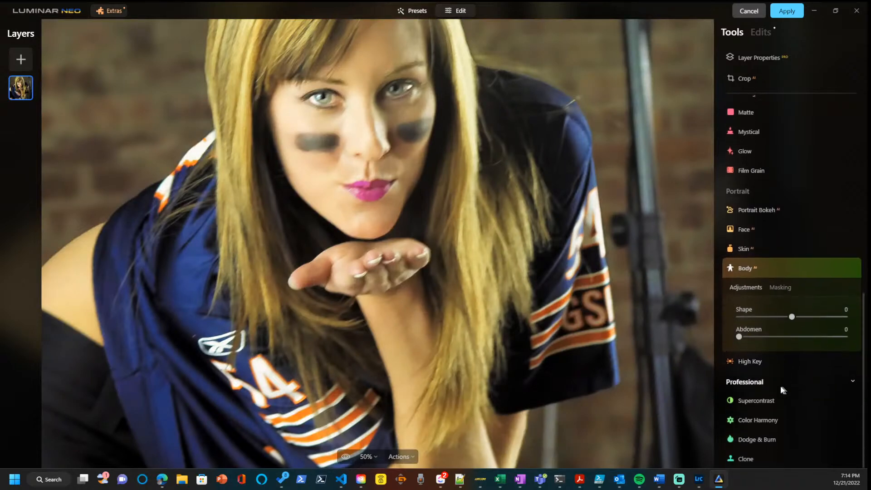
left_click(764, 398)
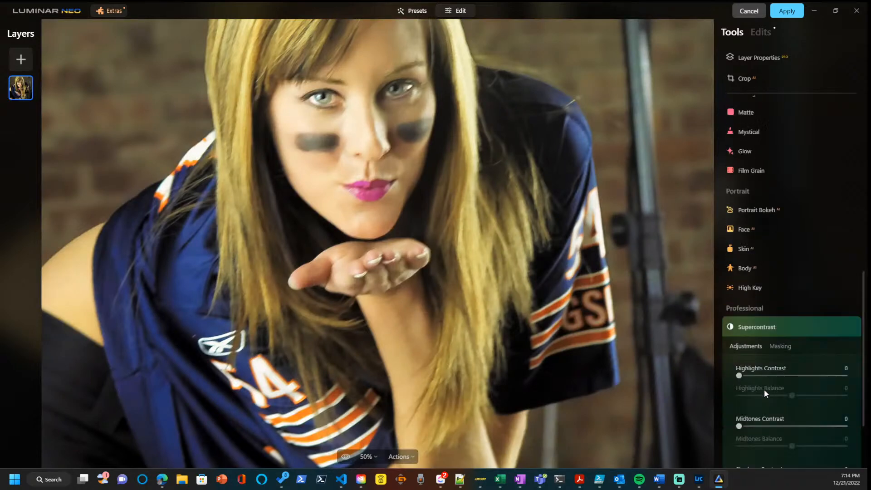
left_click_drag(738, 426, 800, 431)
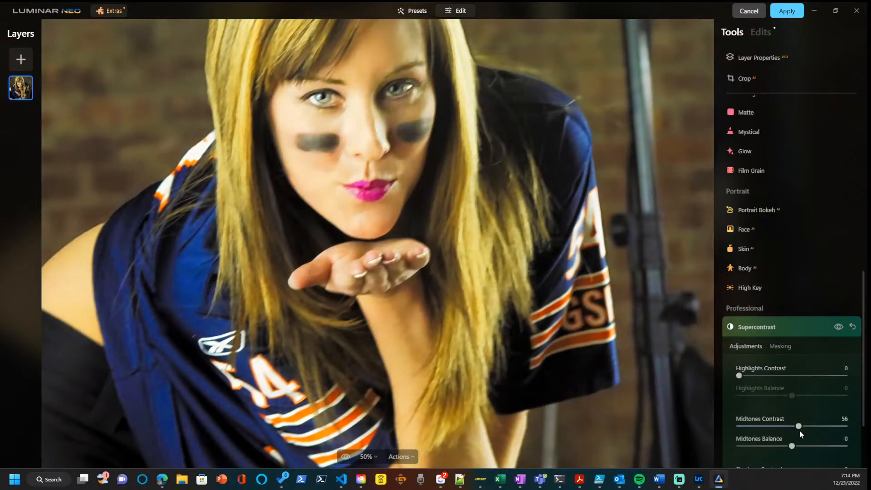
scroll(799, 429, "down", 3)
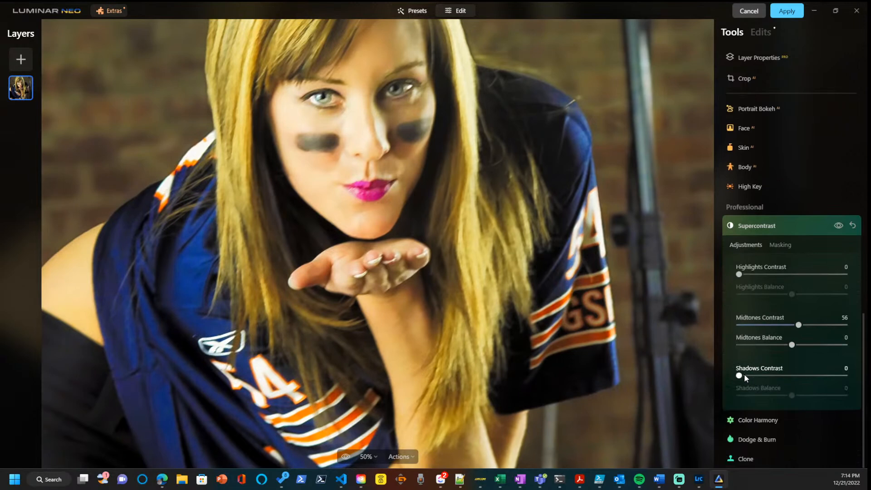
mouse_move(740, 375)
left_mouse_down()
mouse_move(793, 377)
mouse_move(731, 375)
left_mouse_up()
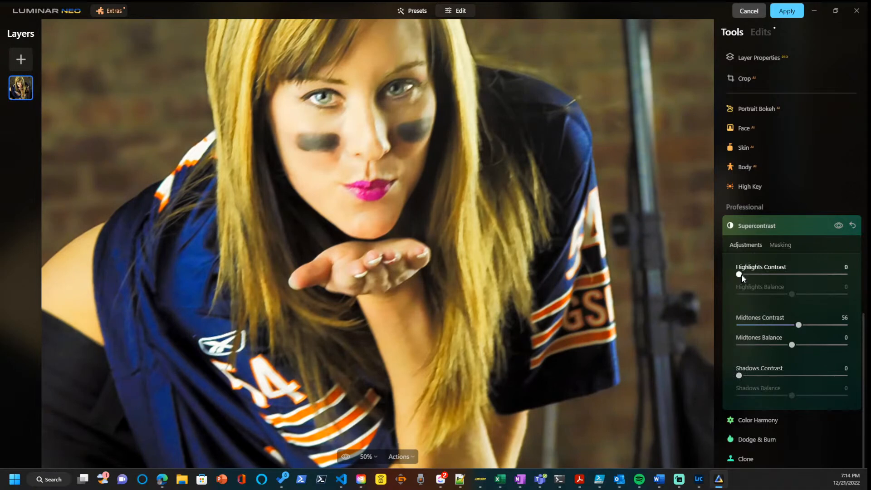
left_click_drag(740, 274, 768, 277)
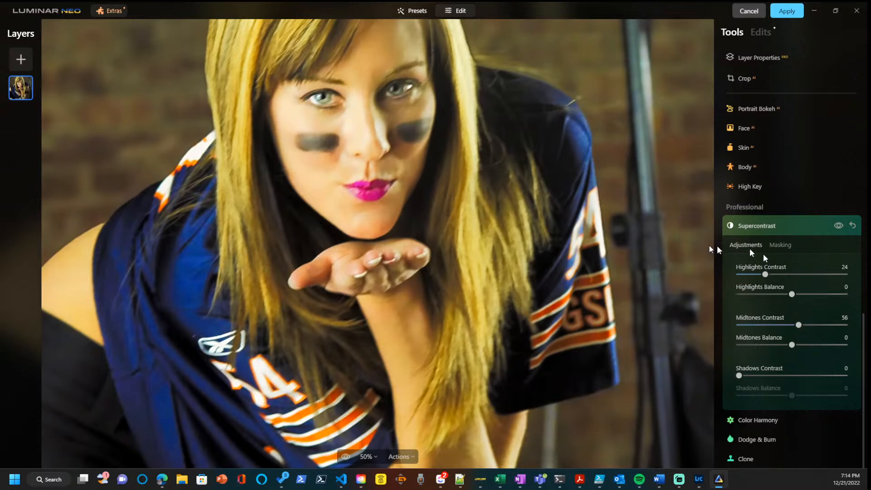
Check the whole portrait and reset all Supercontrast adjustments.
scroll(587, 232, "up", 1)
scroll(587, 232, "down", 3)
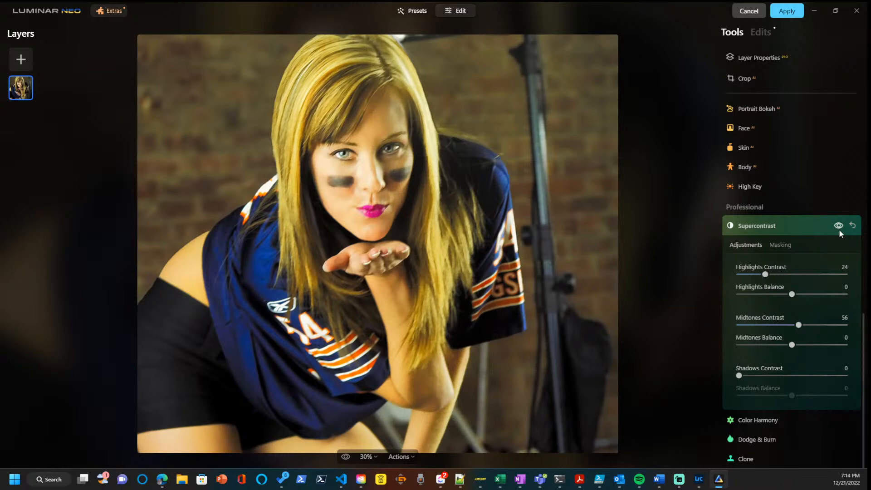
left_click(852, 226)
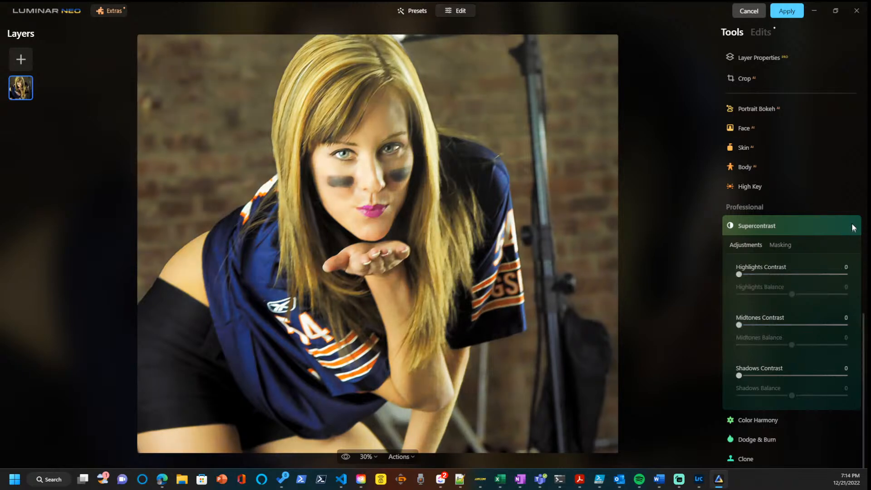
scroll(842, 193, "up", 8)
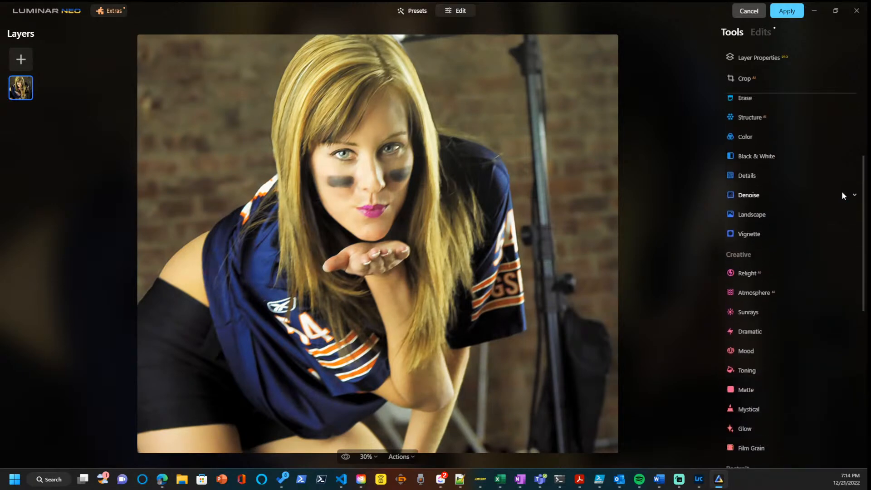
scroll(842, 192, "up", 3)
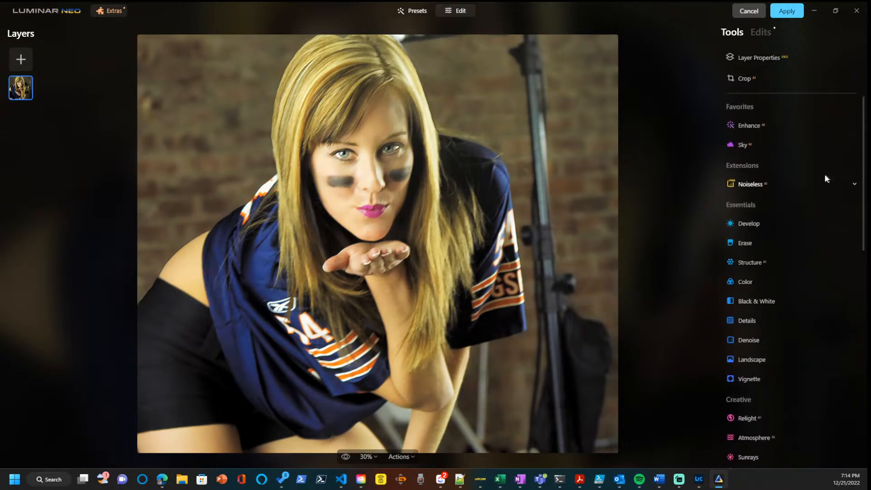
left_click(751, 58)
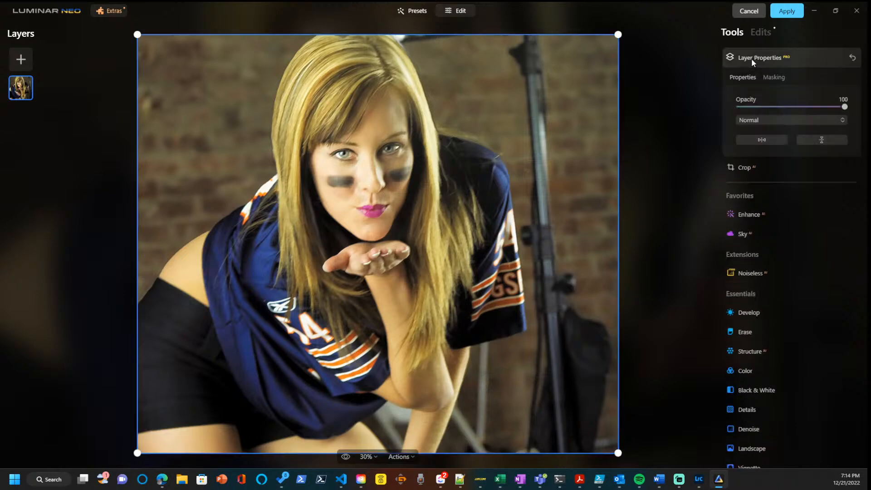
left_click(751, 58)
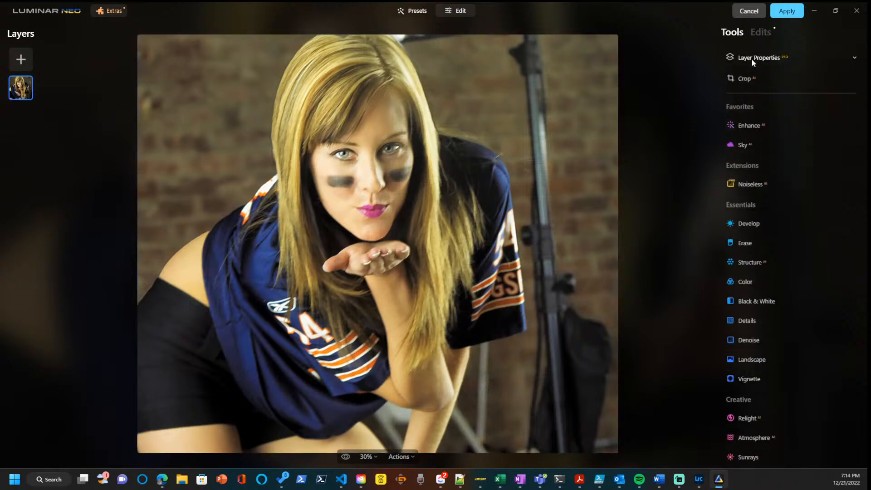
Look through the available editing tools and cancel the Luminar Neo session without applying its edits.
scroll(747, 211, "down", 1)
scroll(748, 211, "down", 7)
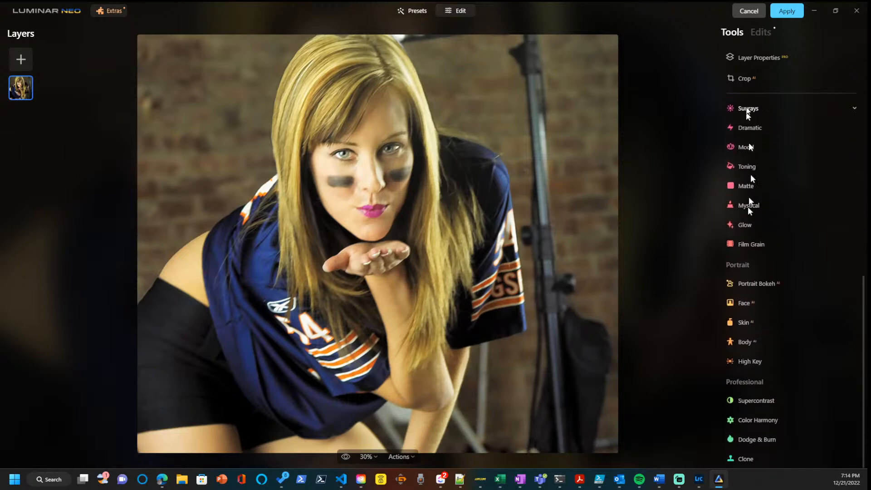
left_click(747, 12)
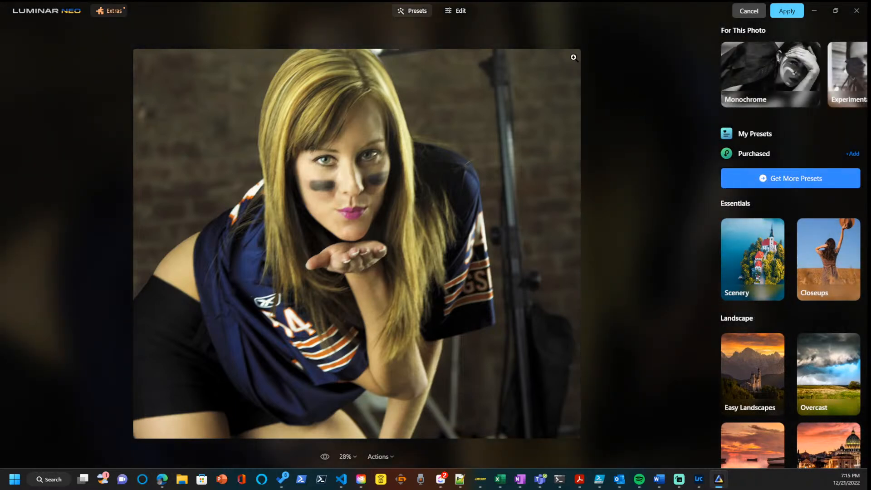
Apply Noiseless AI noise reduction at the Low level to the portrait in edit mode.
left_click(461, 13)
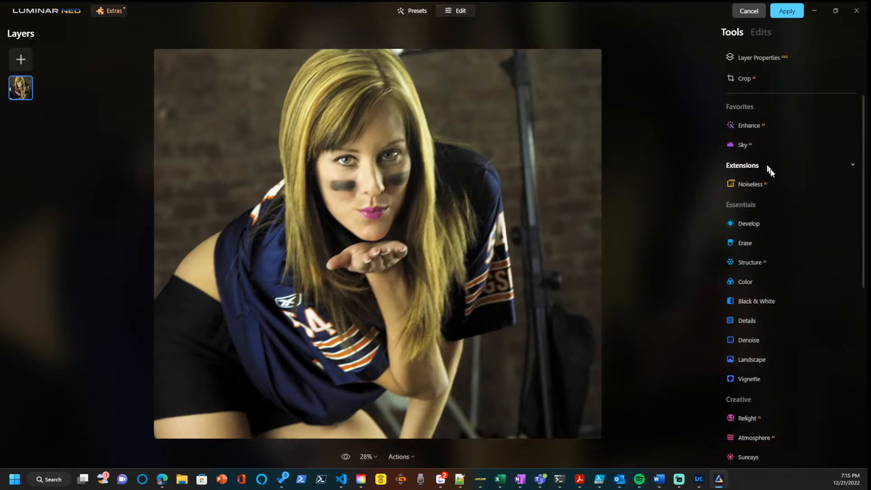
scroll(772, 199, "down", 5)
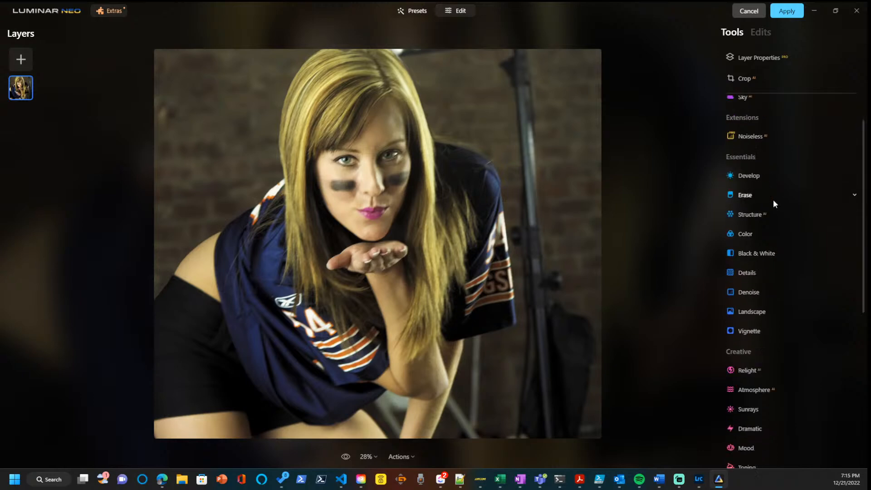
scroll(773, 201, "up", 4)
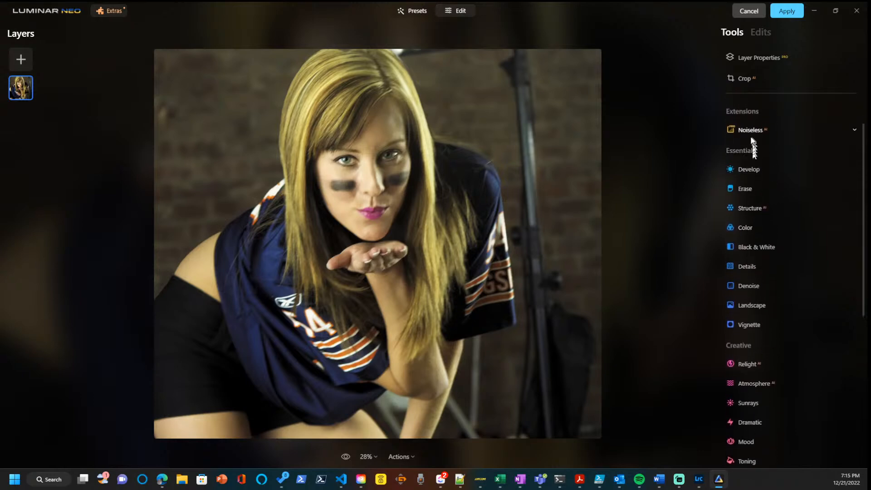
left_click(751, 135)
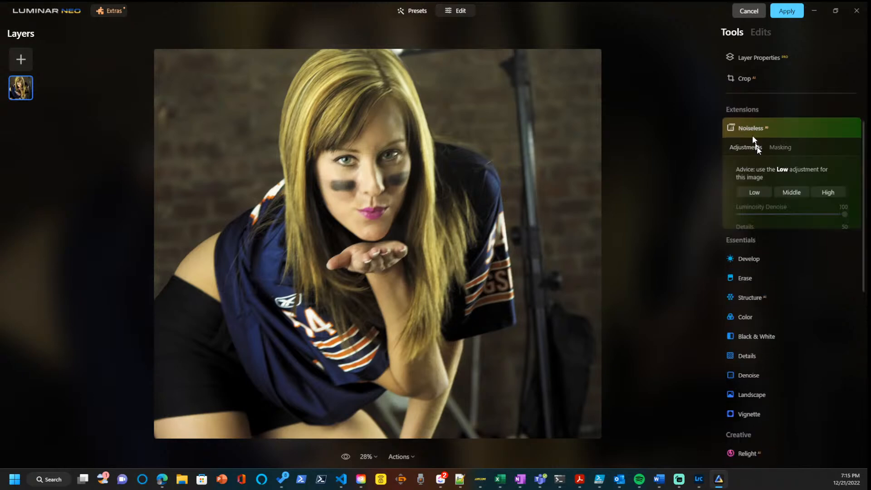
left_click(752, 189)
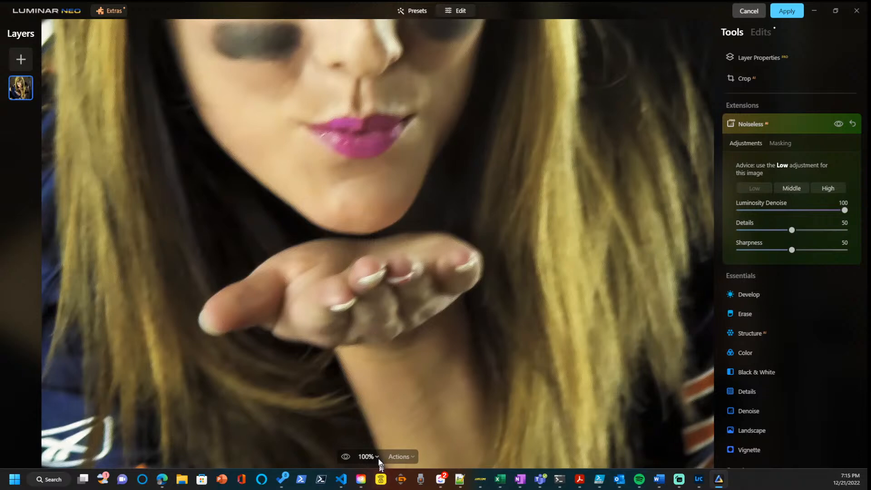
left_click(374, 359)
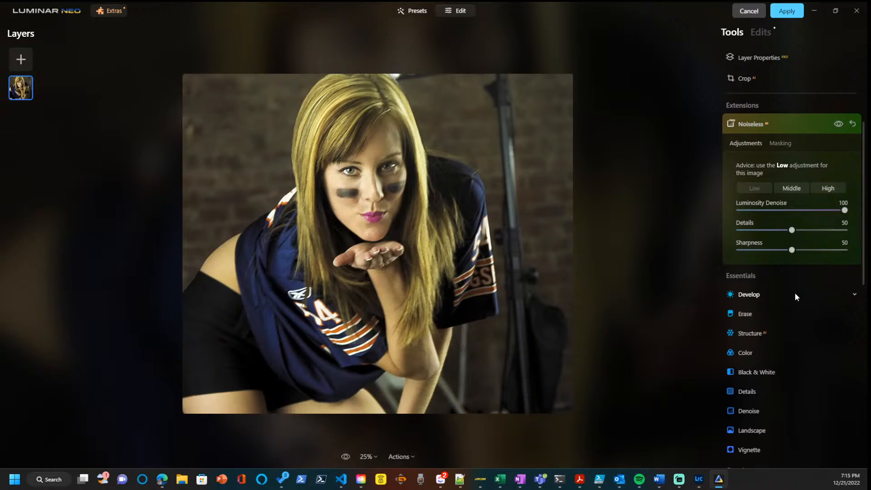
Try a stronger Face Light on the portrait with Face AI and reset it to 0.
scroll(795, 295, "down", 4)
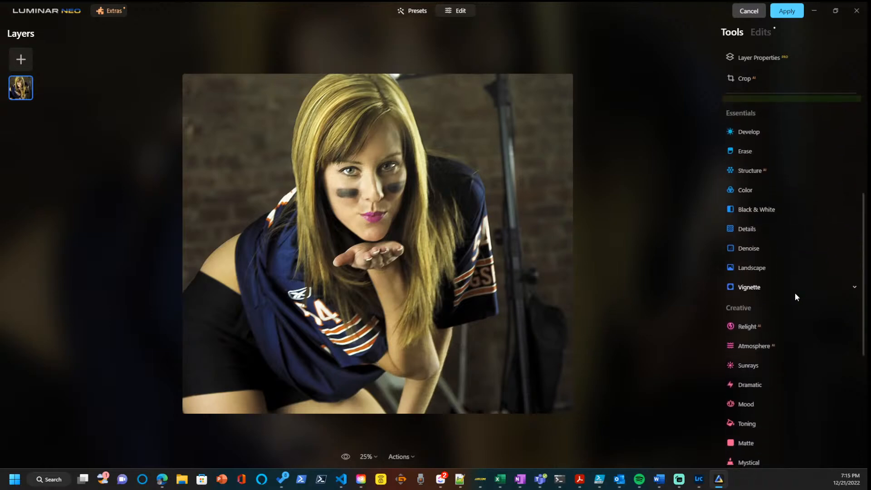
scroll(794, 293, "down", 6)
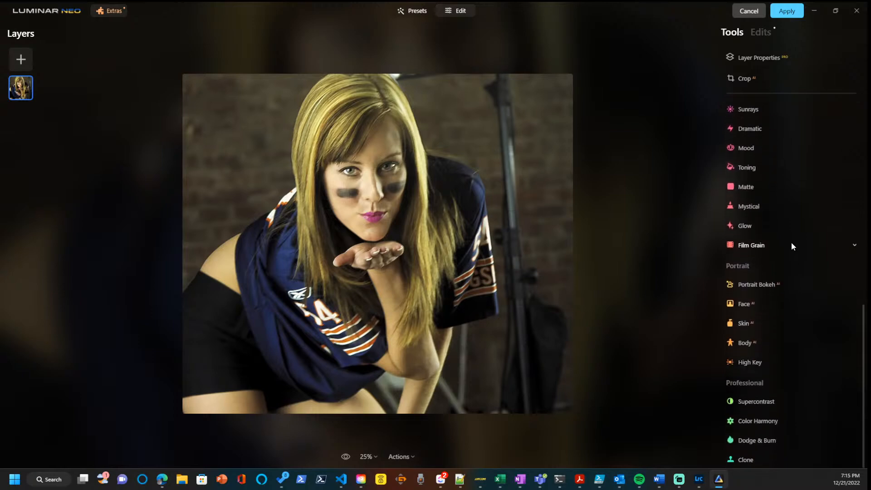
left_click(743, 304)
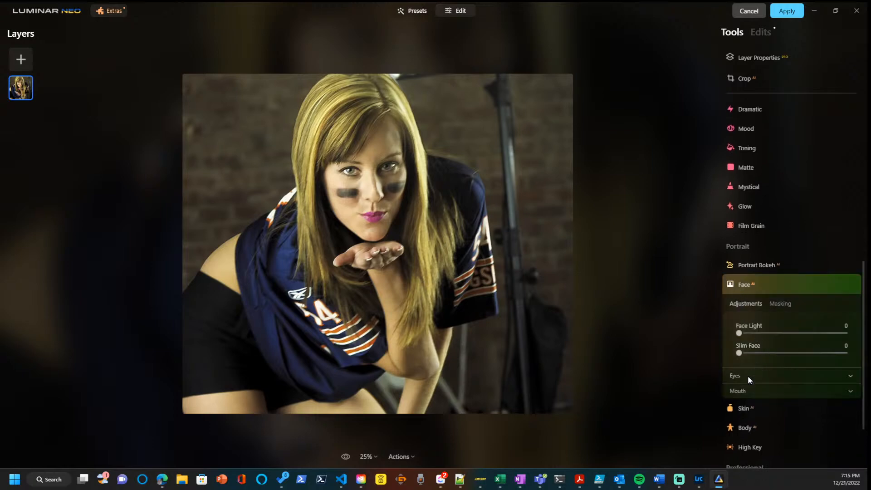
left_click_drag(739, 334, 820, 337)
double_click(781, 336)
Set Face AI Eye Whitening to 12 and Iris Flare to 32 for the eyes.
left_click(739, 374)
scroll(753, 369, "down", 3)
scroll(761, 364, "down", 1)
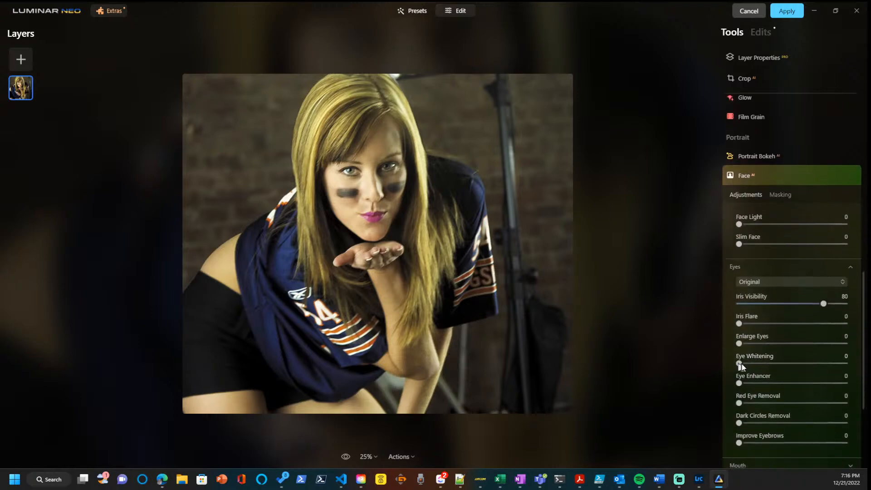
scroll(736, 366, "down", 1)
left_click_drag(739, 358, 755, 359)
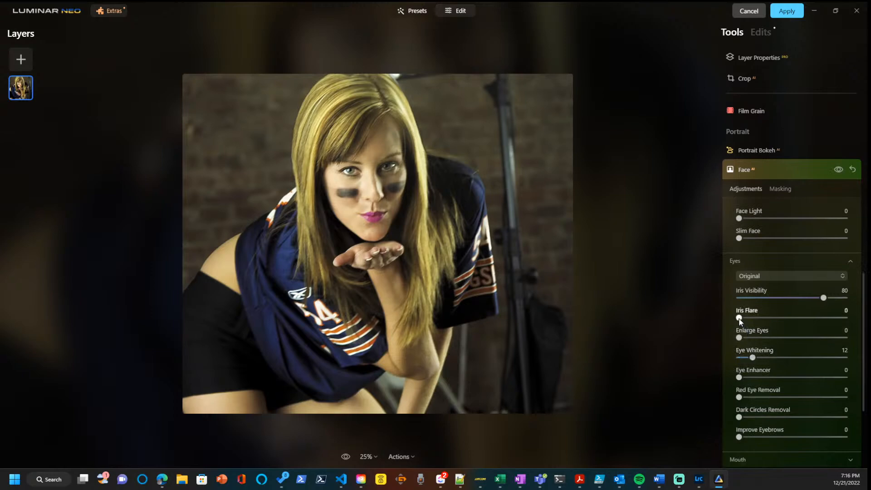
left_click_drag(758, 317, 772, 317)
Examine the face up close and compare it with and without the Face AI adjustments.
scroll(366, 173, "up", 1)
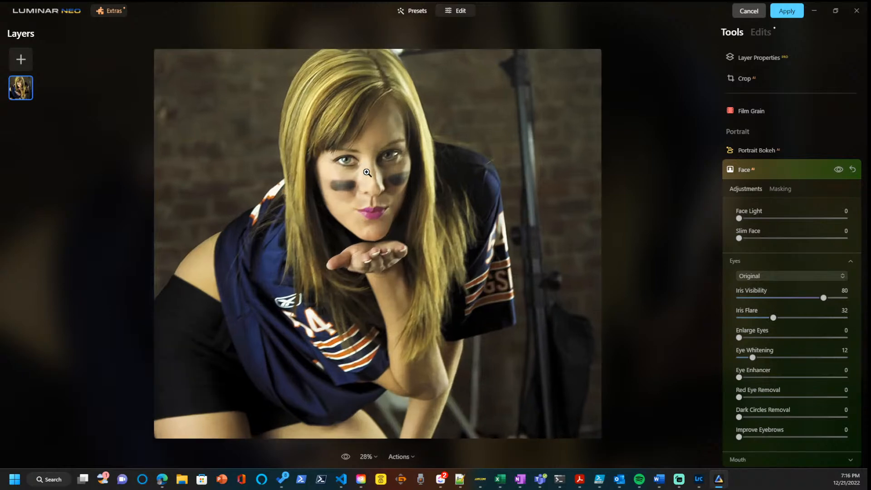
left_click(367, 173)
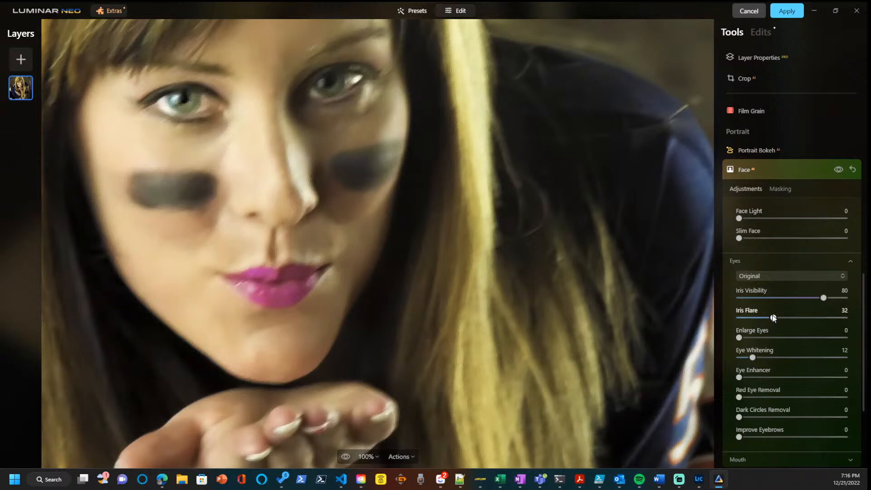
left_click(838, 170)
left_click(838, 170)
left_click(838, 170)
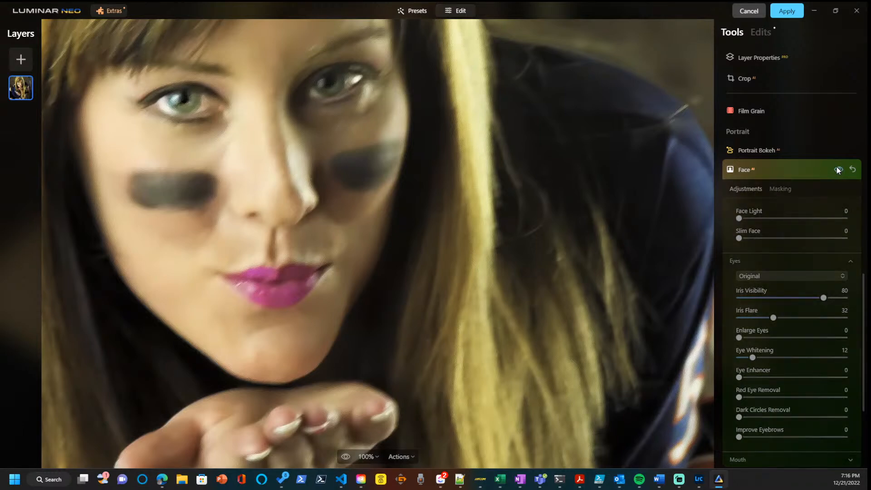
left_click(838, 170)
left_click(838, 169)
left_click(838, 170)
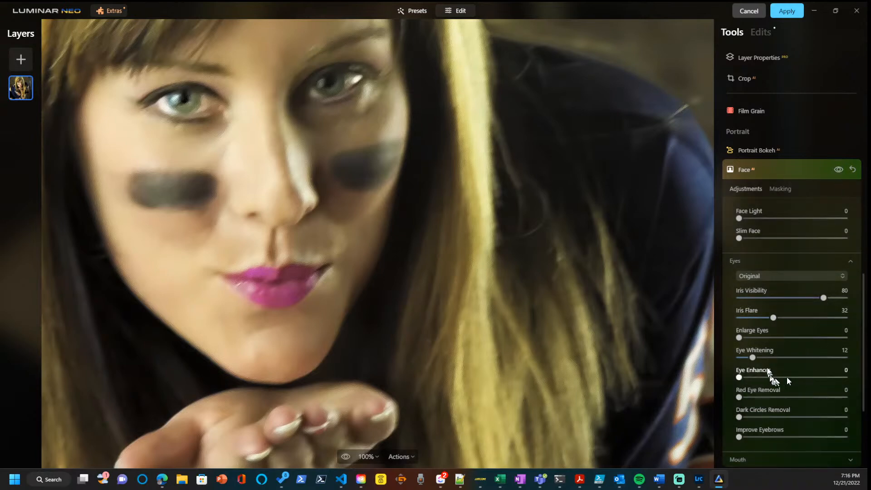
Reduce Iris Flare to 15 and Iris Visibility to 44 in the Face AI eye adjustments.
left_click_drag(773, 317, 754, 318)
left_click_drag(822, 297, 785, 299)
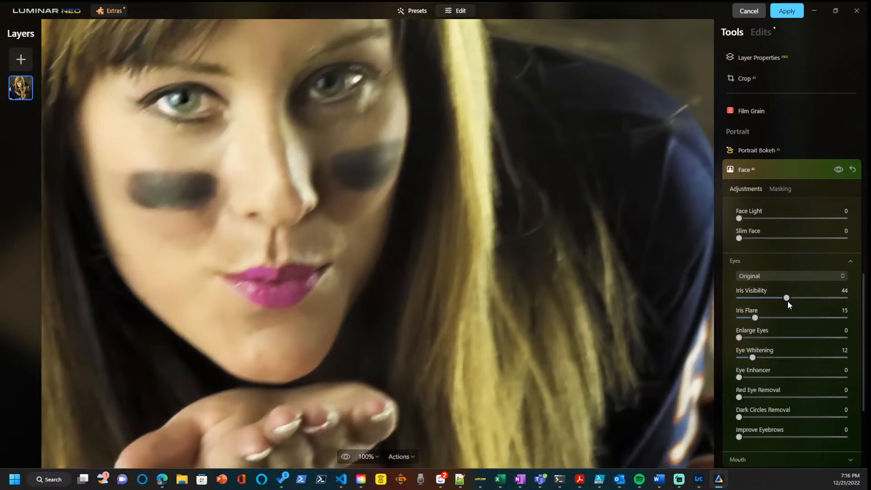
Review the available Body AI and Skin AI adjustments and return to the Face AI options.
scroll(787, 301, "down", 3)
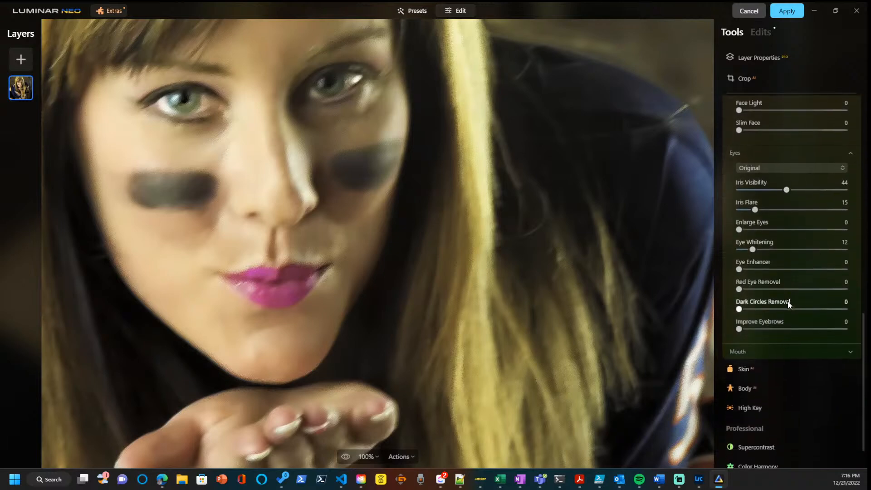
scroll(787, 301, "down", 1)
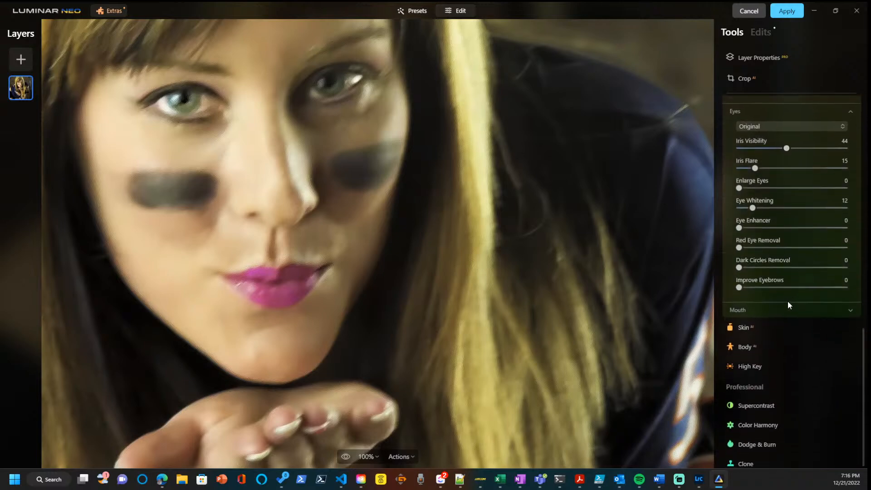
left_click(743, 341)
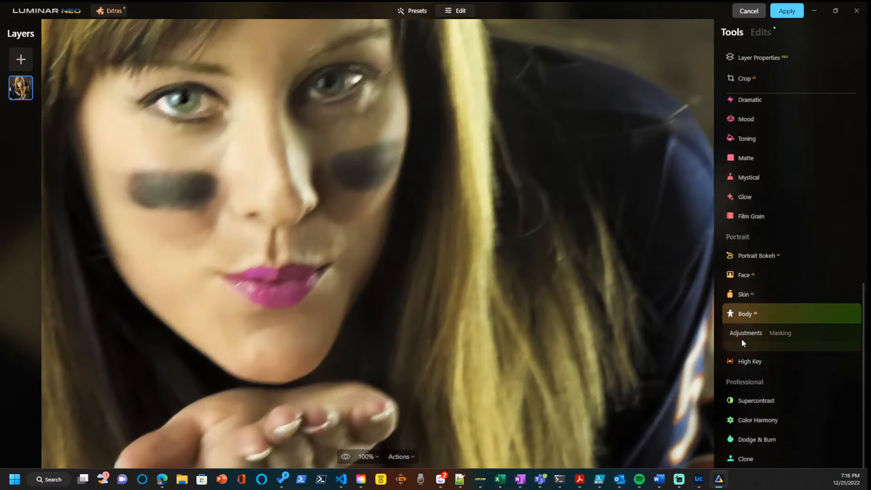
left_click(744, 293)
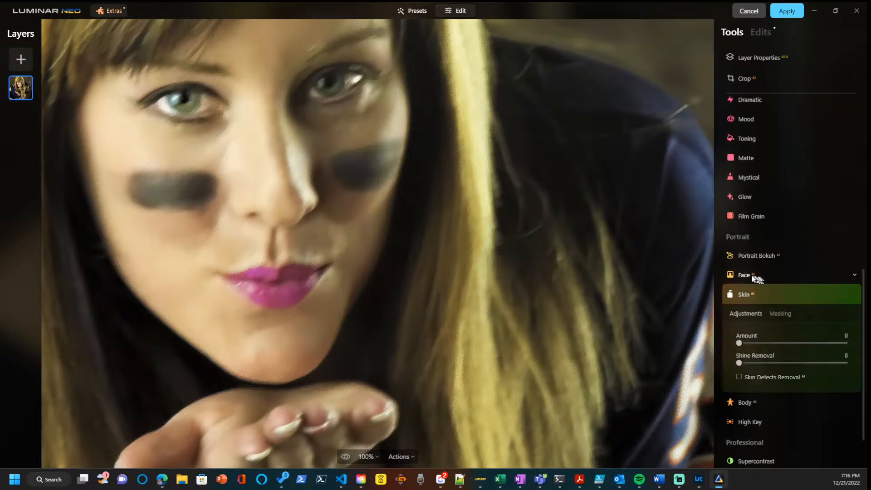
left_click(744, 275)
scroll(809, 283, "down", 3)
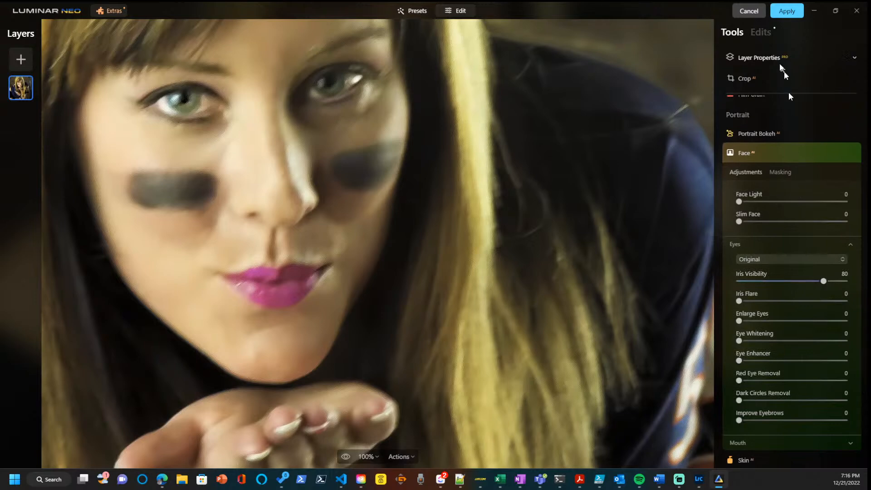
Apply the Luminar Neo edits and replace the existing TIFF file.
left_click(783, 11)
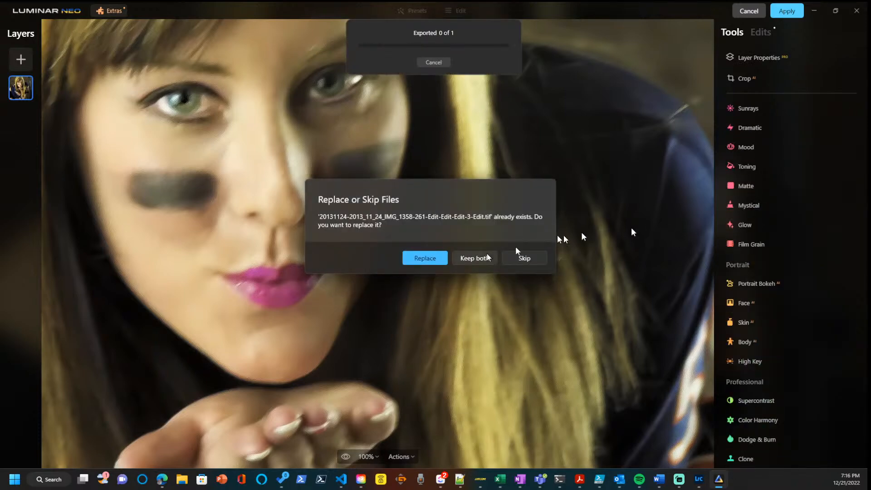
left_click(431, 255)
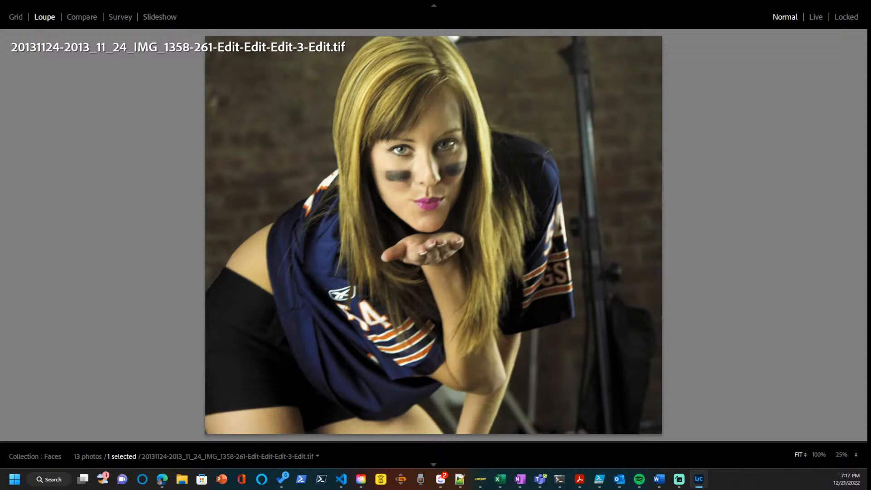
Switch to the previous portrait in Lightroom Classic and compare its noise removal around the face and eyes in Topaz Photo AI.
key("Left")
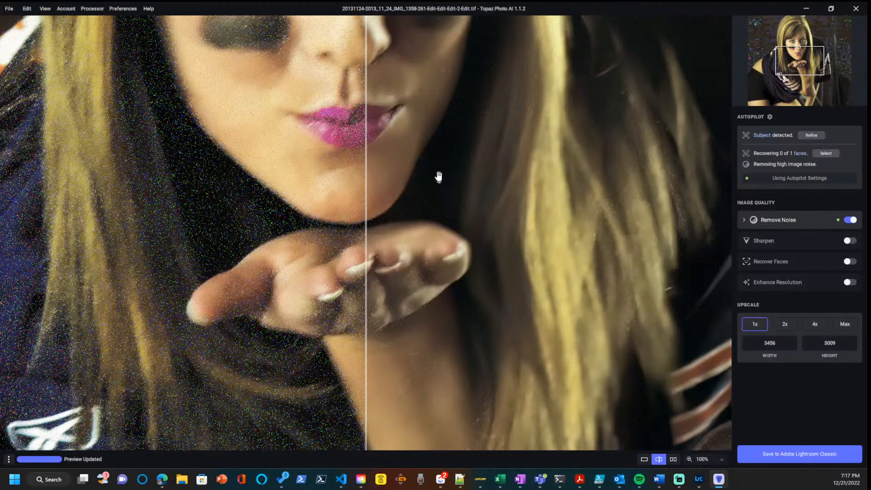
left_click_drag(437, 175, 439, 261)
left_click_drag(439, 301, 438, 472)
left_click_drag(437, 225, 435, 172)
left_click_drag(435, 256, 437, 169)
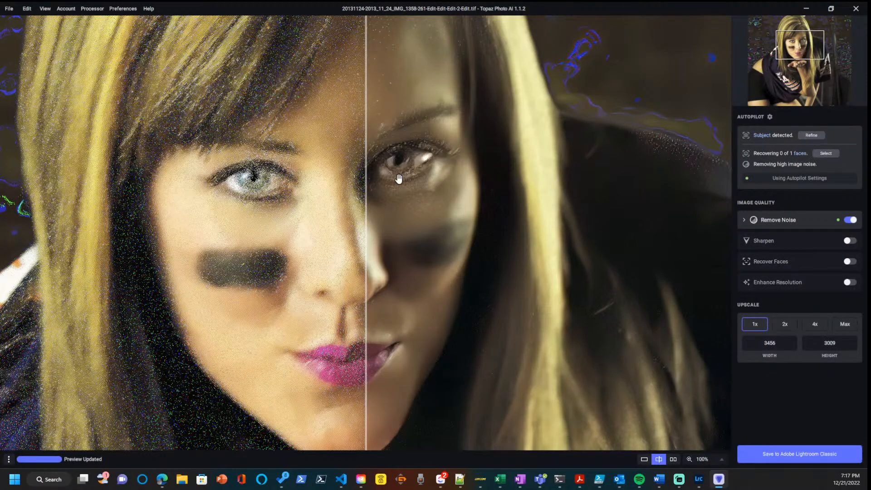
left_click_drag(370, 200, 481, 218)
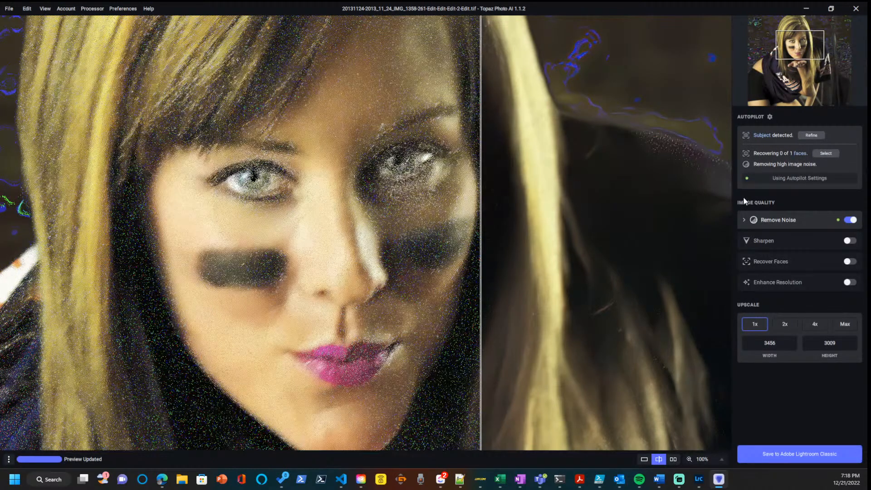
Turn on face recovery for all detected faces in the portrait.
left_click(830, 154)
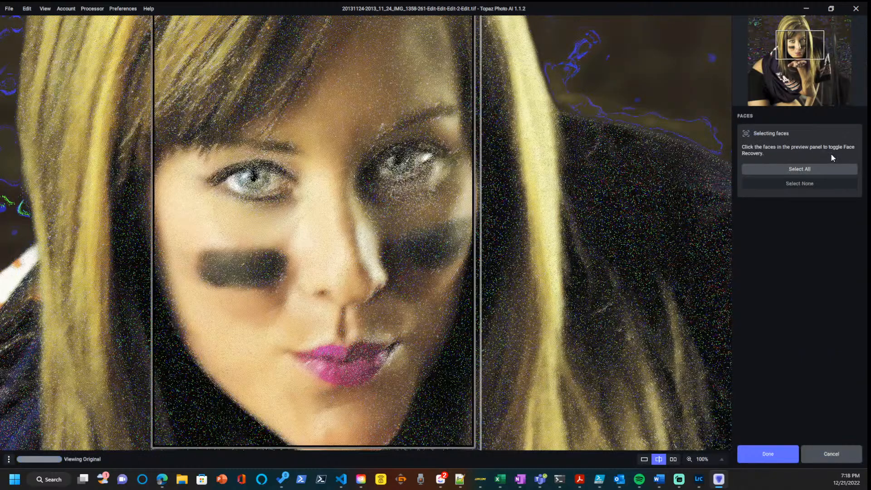
left_click(811, 167)
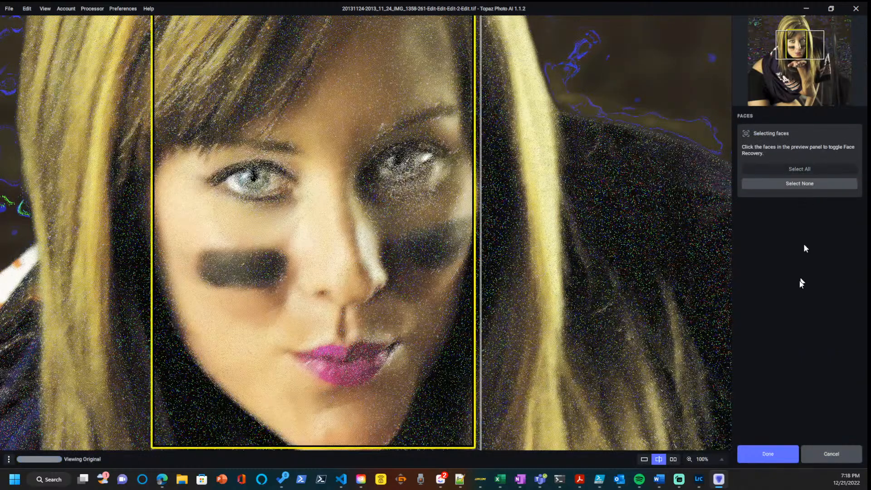
left_click(773, 449)
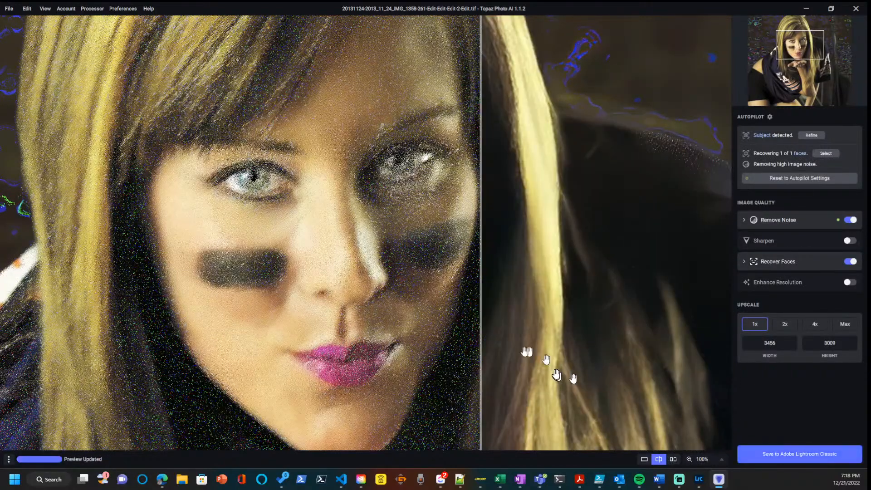
Inspect the processed face and the whole portrait, and close Topaz Photo AI without saving.
left_click_drag(482, 349, 3, 339)
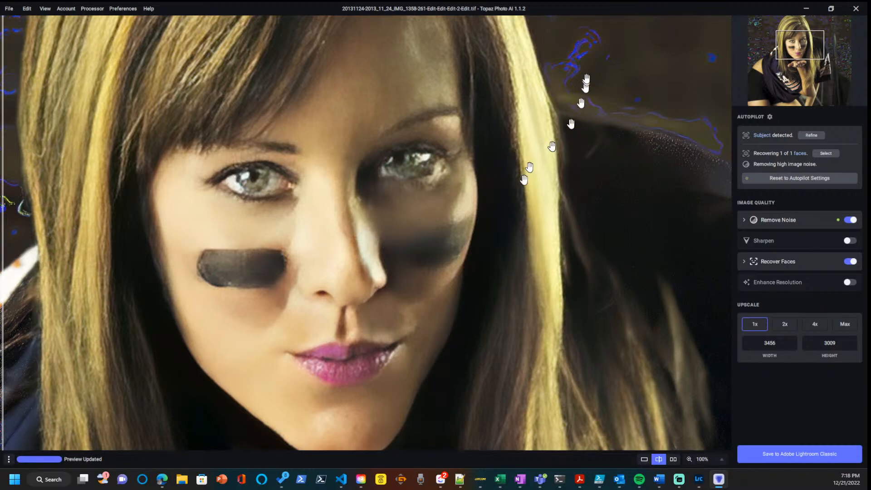
scroll(425, 173, "down", 3)
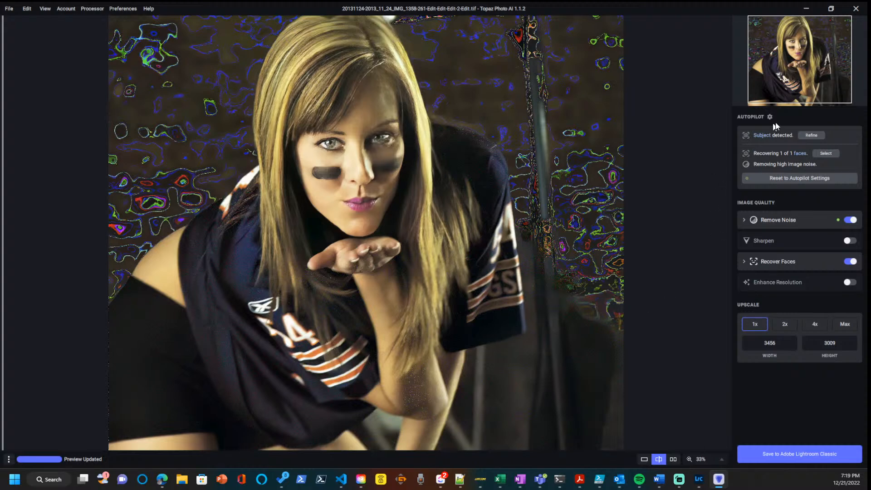
left_click(854, 9)
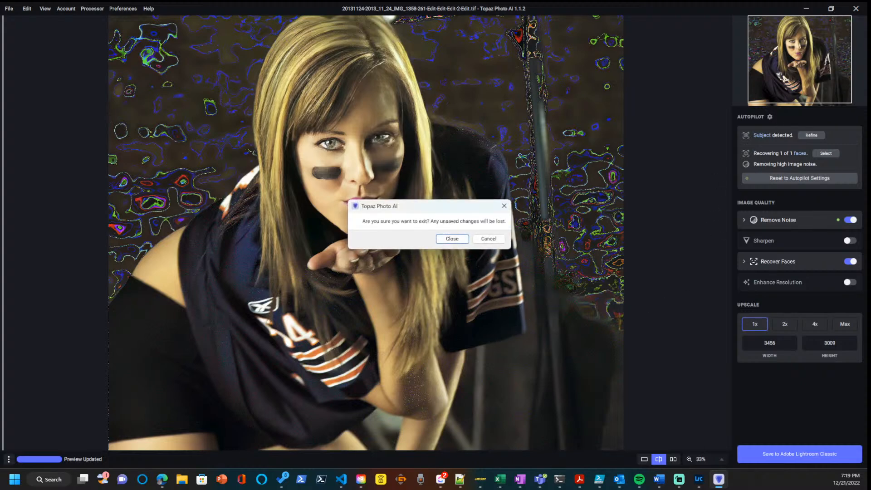
left_click(451, 238)
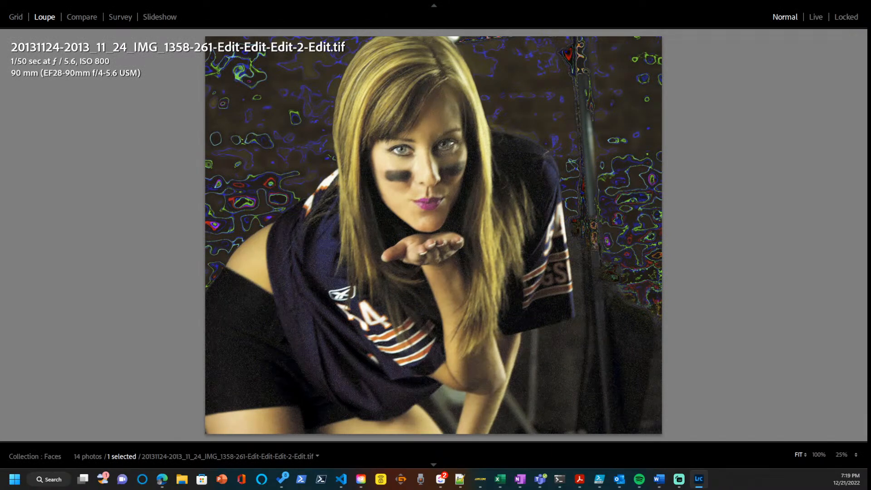
Open the next version of the football-jersey portrait in Topaz Photo AI and compare its noise removal before and after.
key("Right")
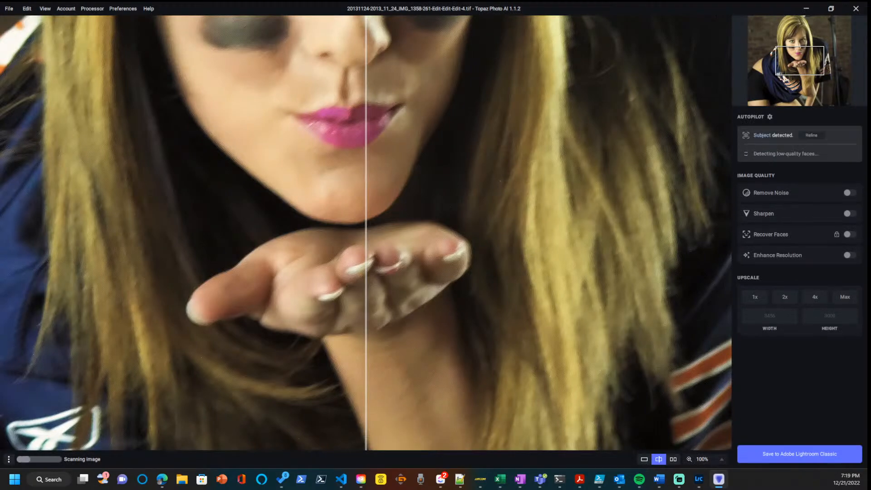
scroll(574, 287, "down", 1)
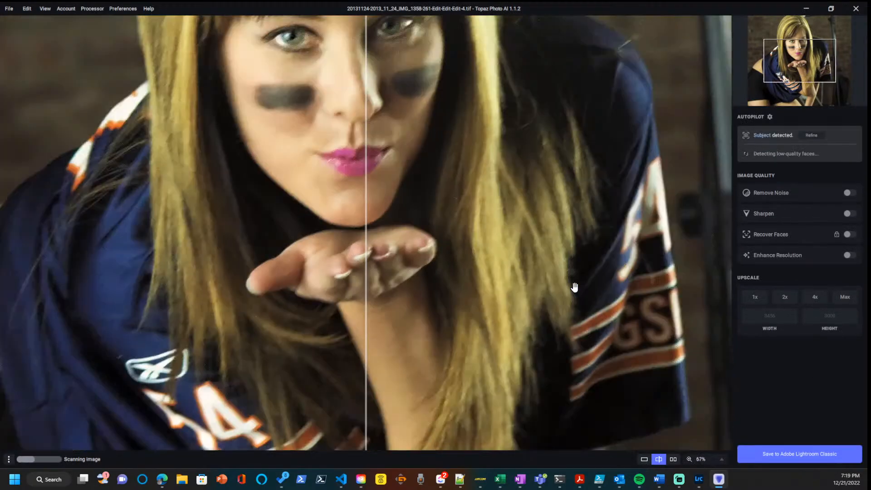
scroll(574, 287, "down", 1)
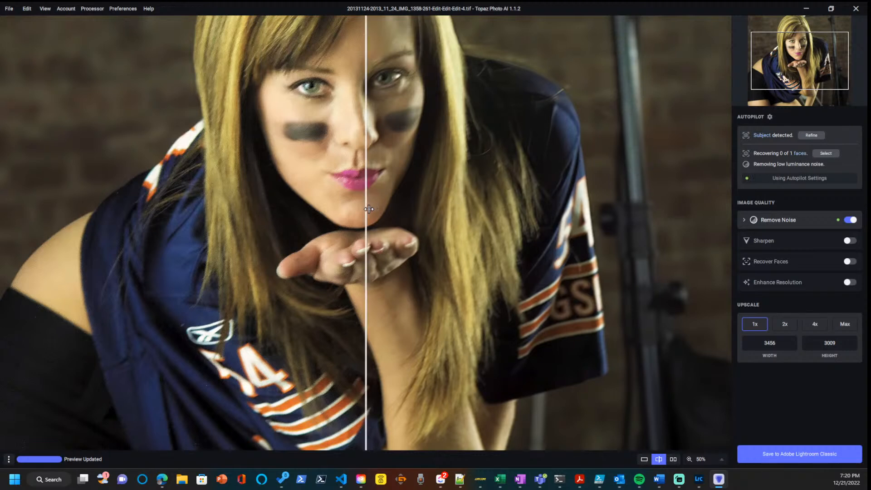
left_click_drag(367, 206, 198, 209)
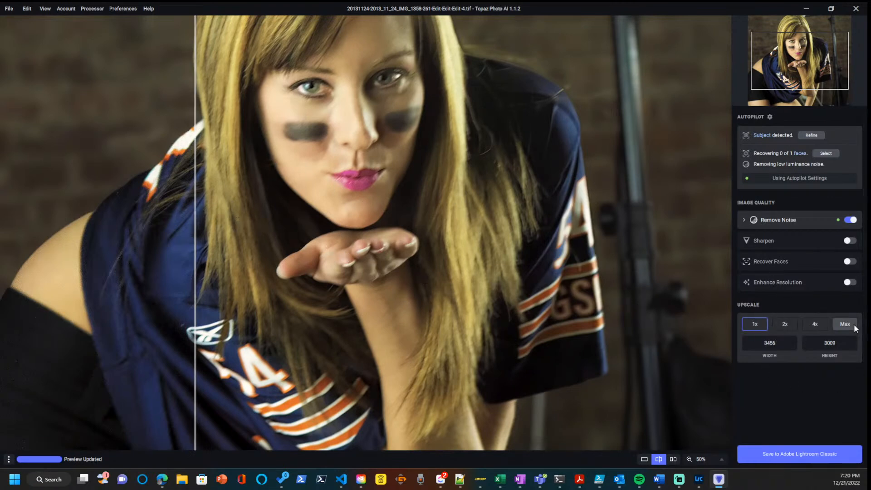
Turn on face recovery at strength 100 and confirm the detected face as its selection.
left_click(849, 261)
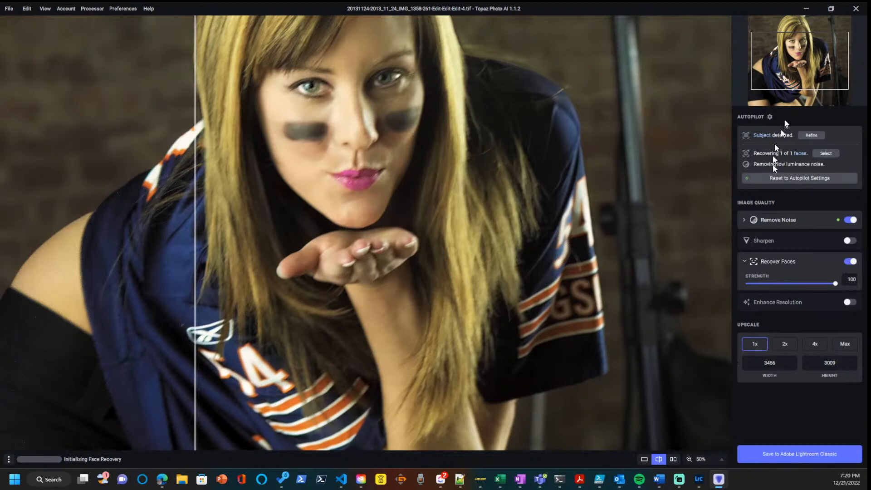
left_click(820, 155)
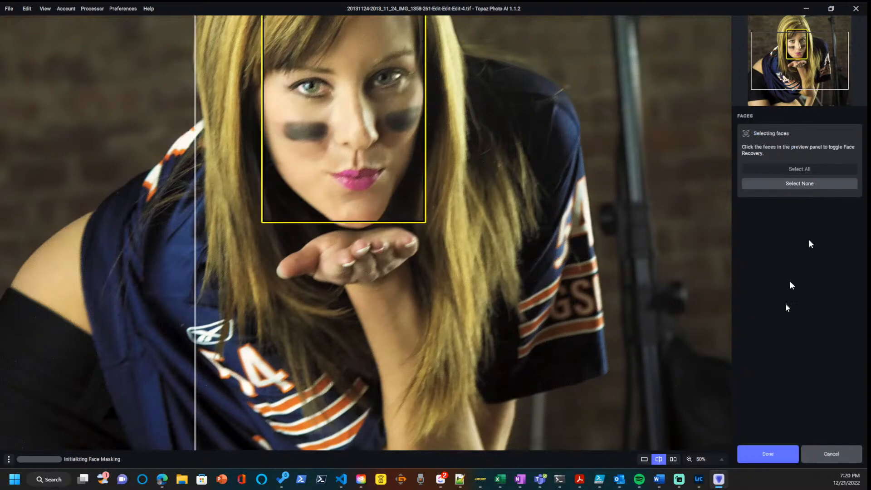
left_click(771, 451)
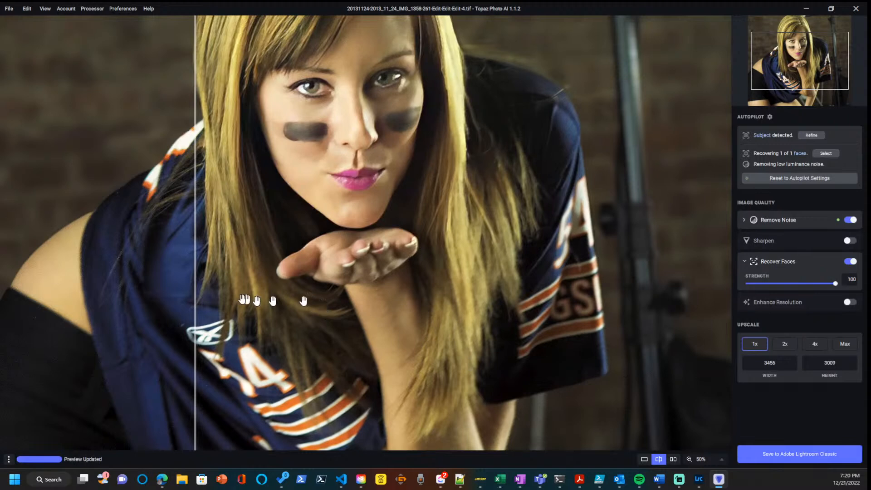
Compare the face-recovered portrait with the original, save it back to Lightroom Classic, and advance to the next photo.
left_click_drag(195, 290, 125, 334)
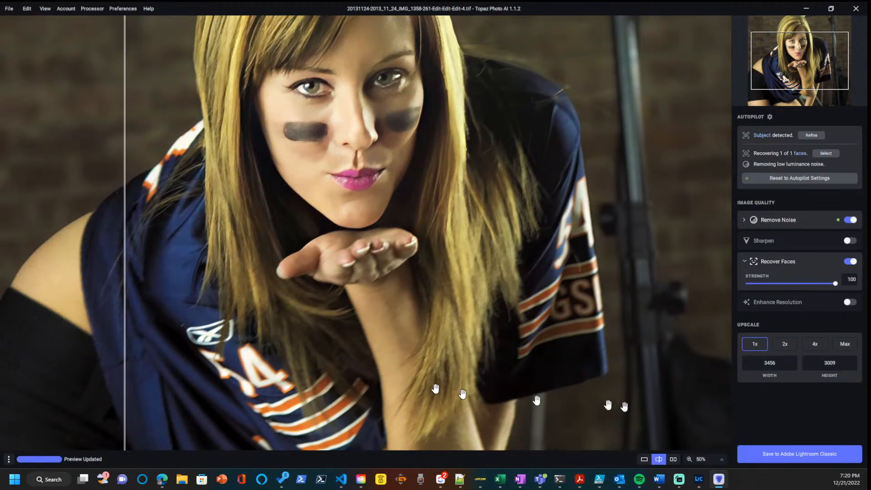
left_click(757, 456)
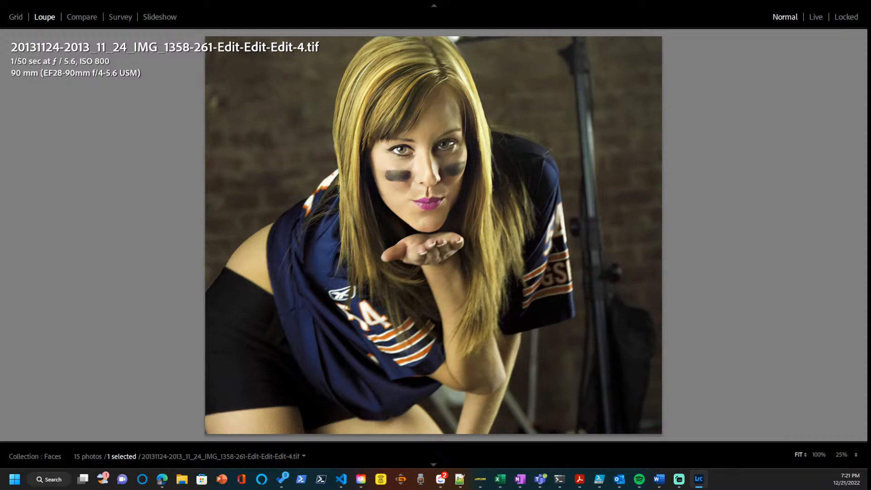
key("Right")
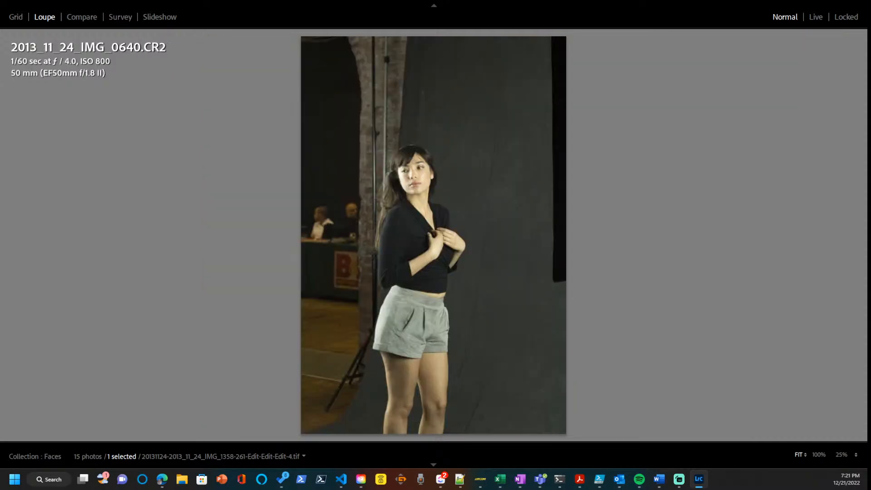